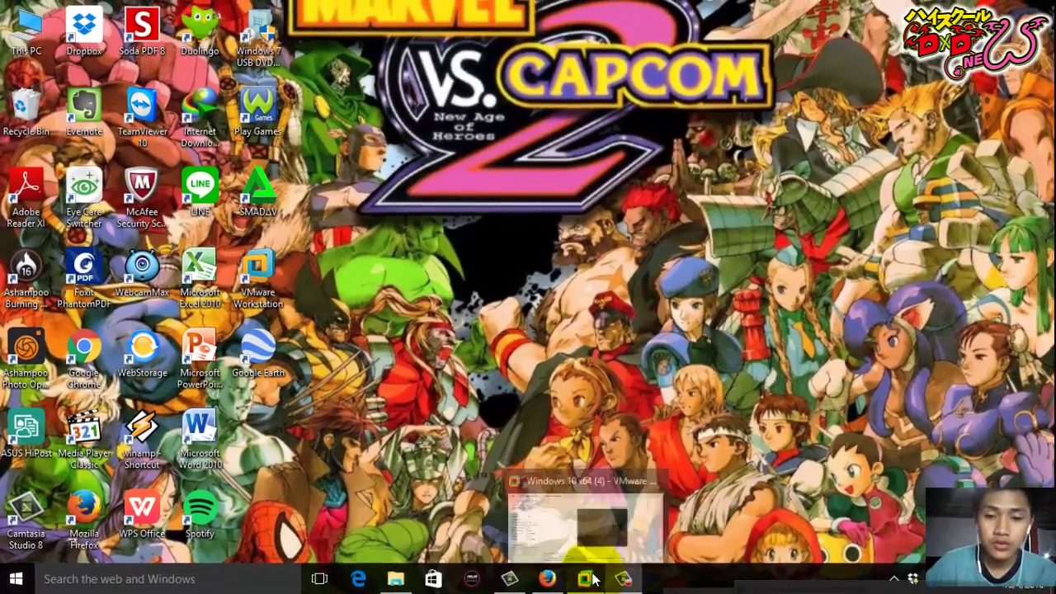
Switch to VMware Workstation and add a new 1 GB SCSI virtual hard disk, split into multiple files, to the Windows 10 x64 (4) machine.
click(595, 580)
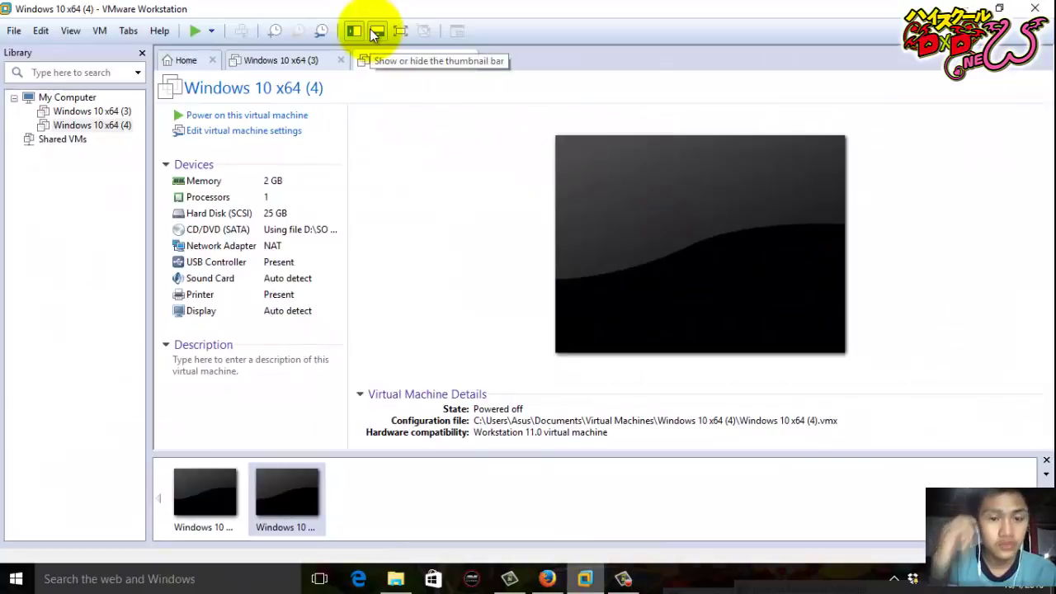
click(288, 138)
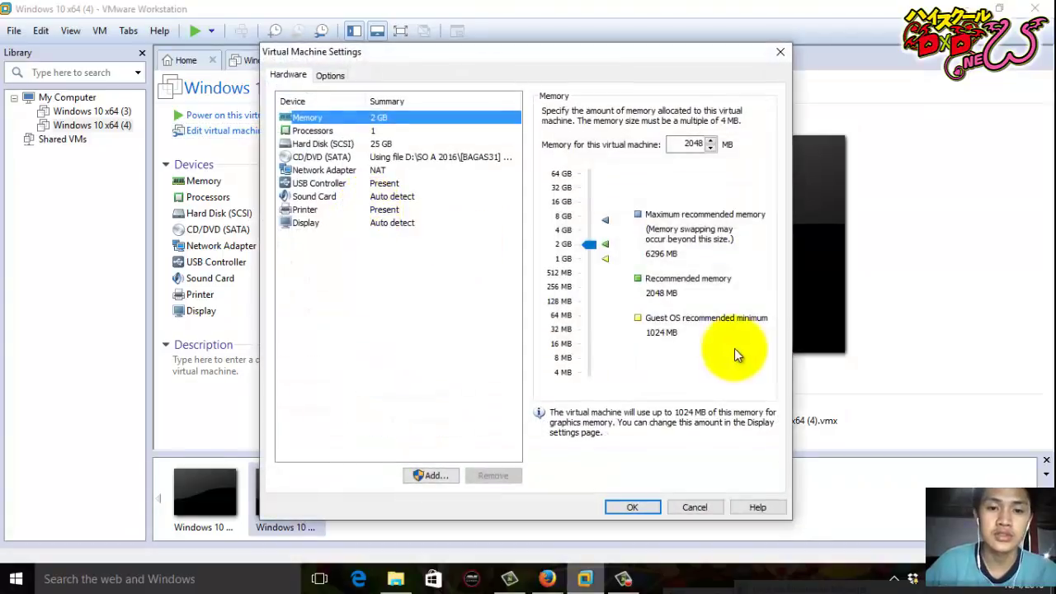
click(428, 475)
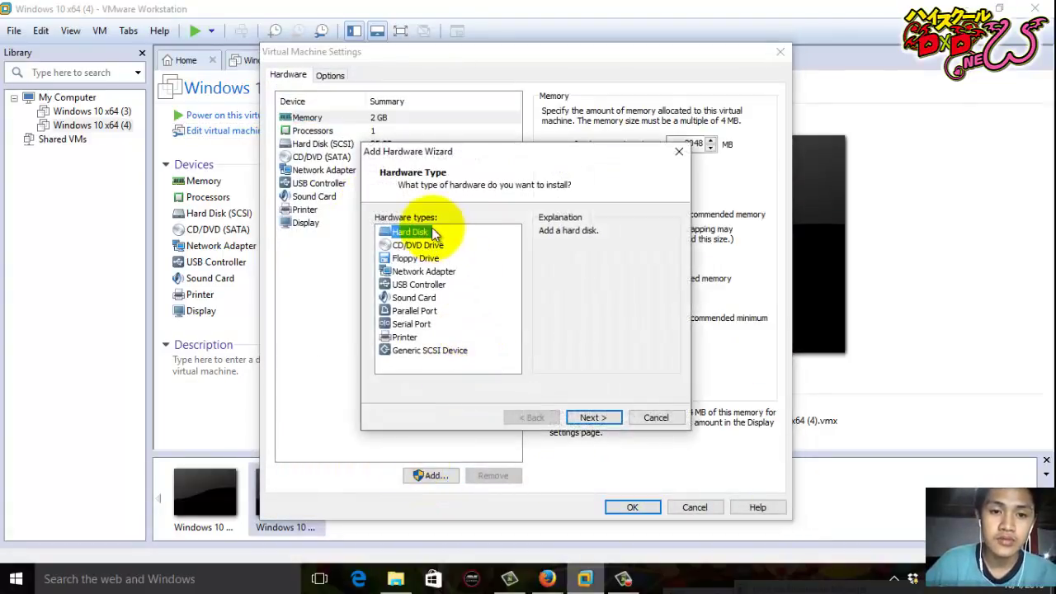
click(578, 422)
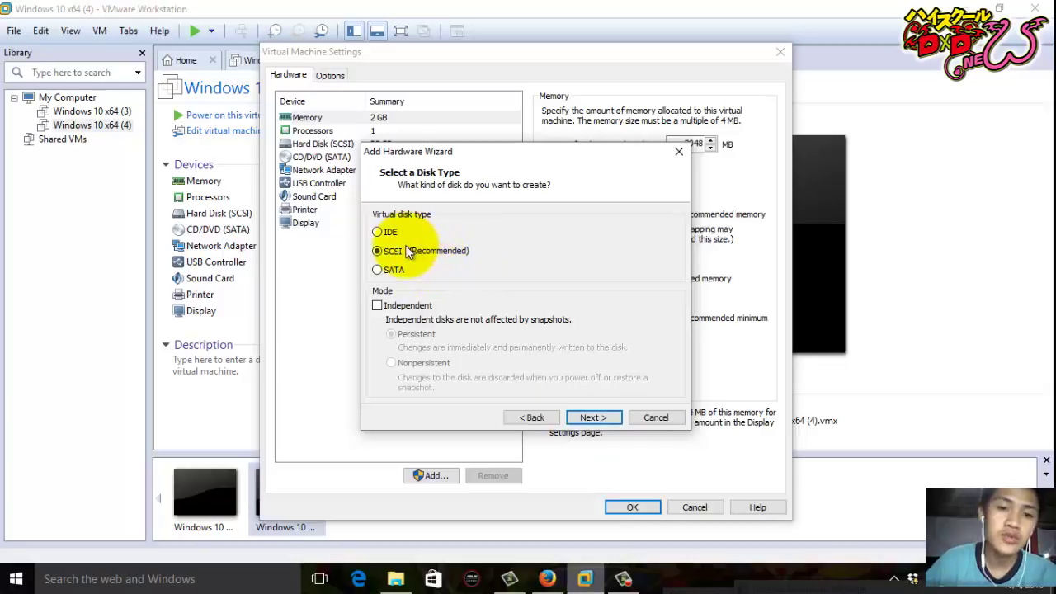
click(583, 416)
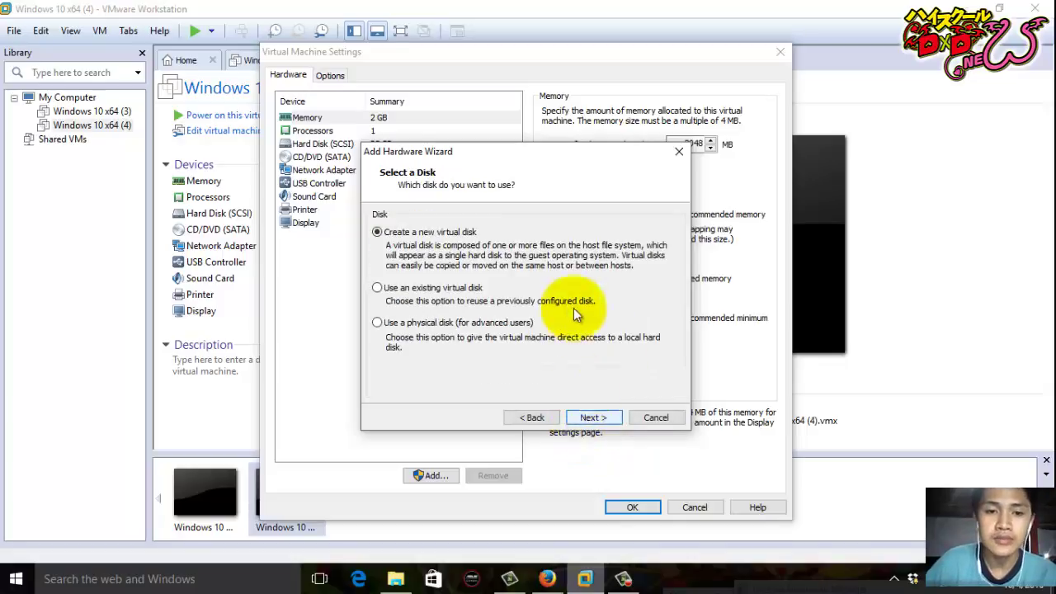
click(581, 415)
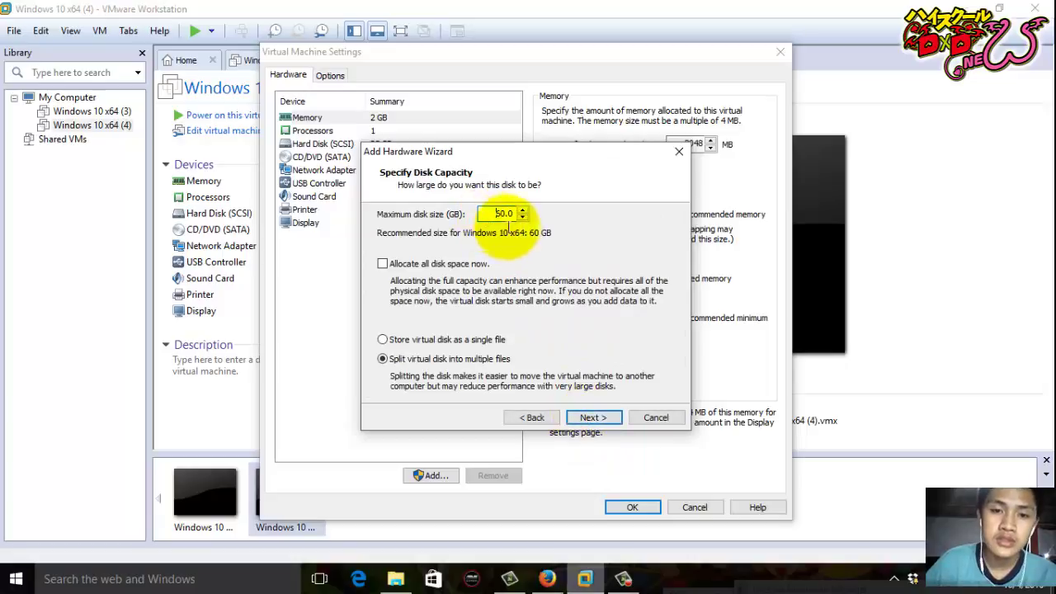
text(1)
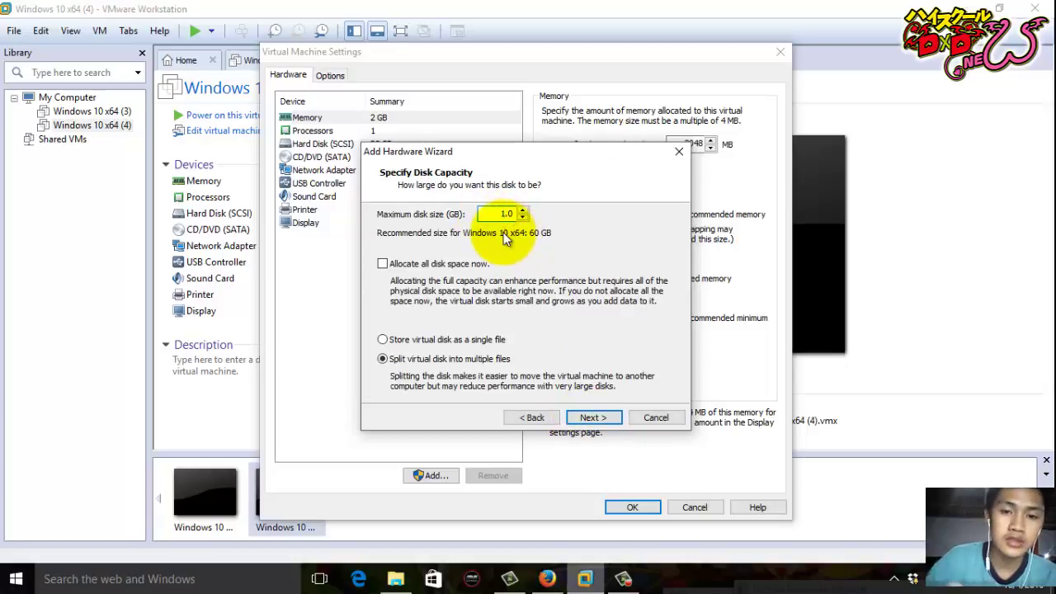
click(606, 412)
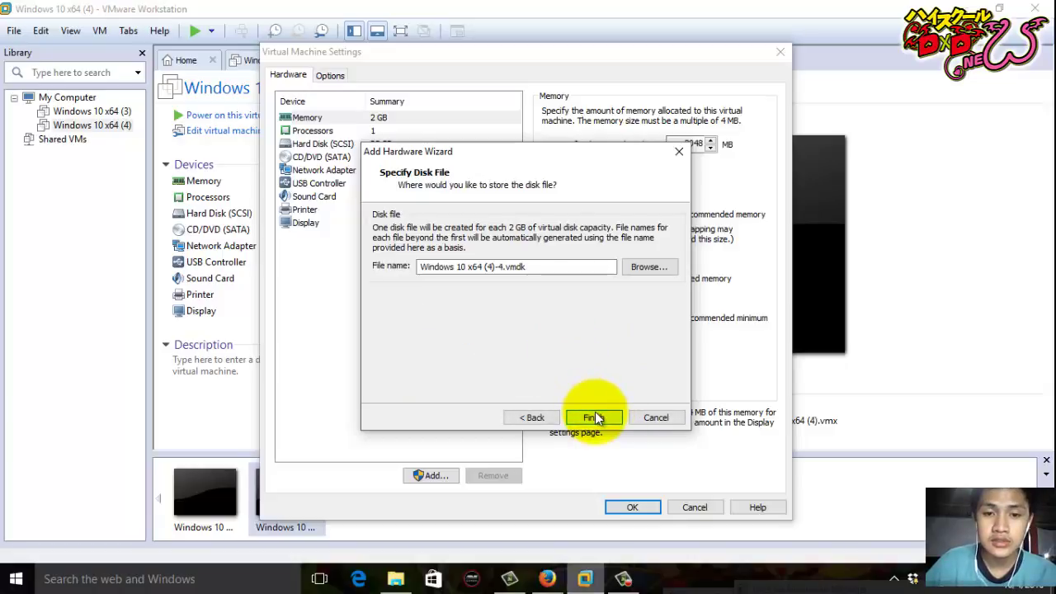
click(595, 412)
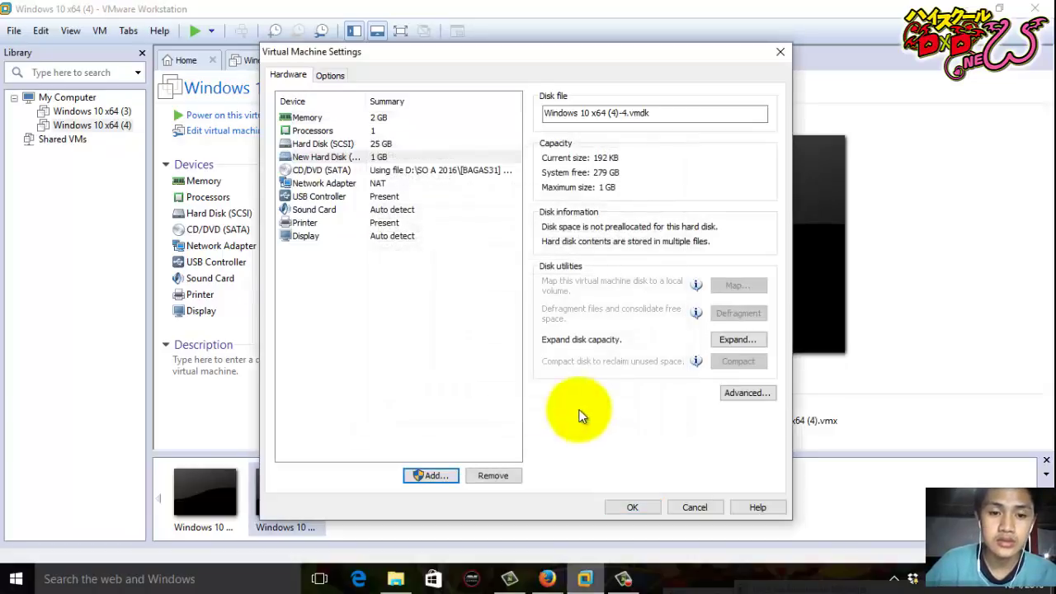
Add a second new SCSI virtual hard disk of 1 GB, split into multiple files, and save the virtual machine settings.
click(442, 483)
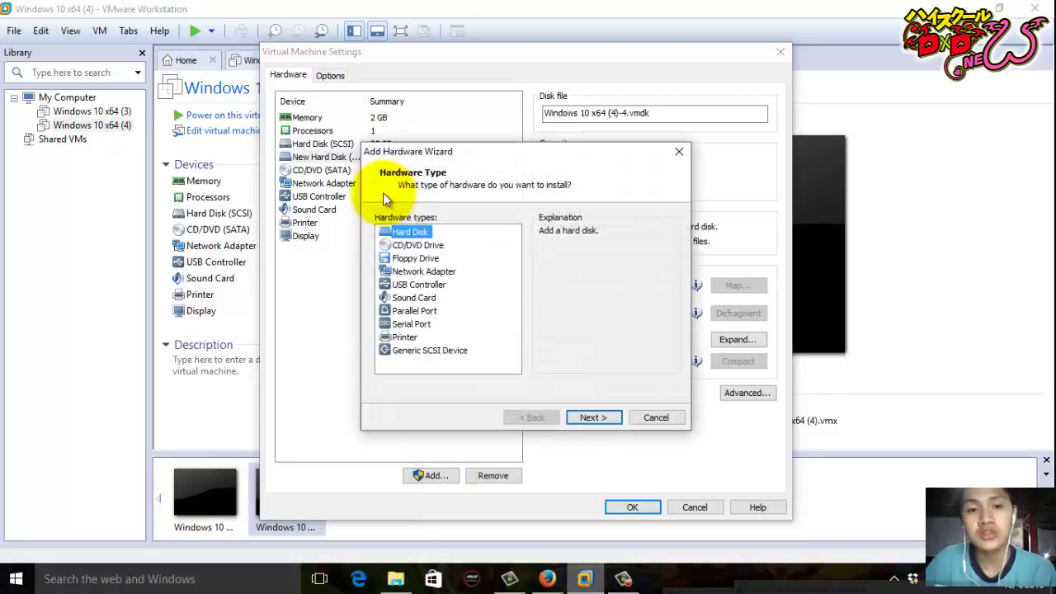
click(610, 418)
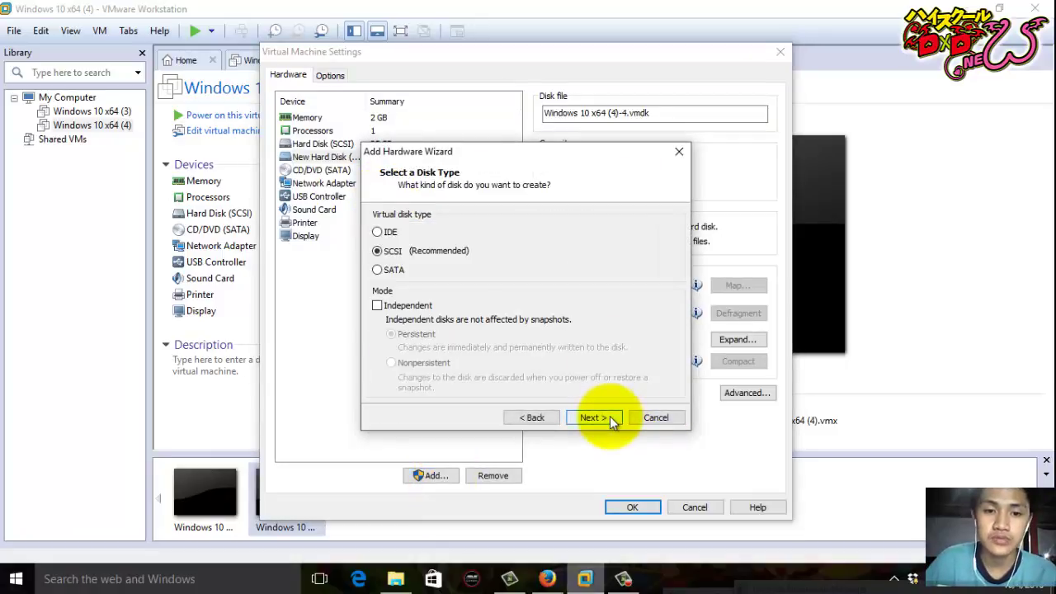
click(610, 417)
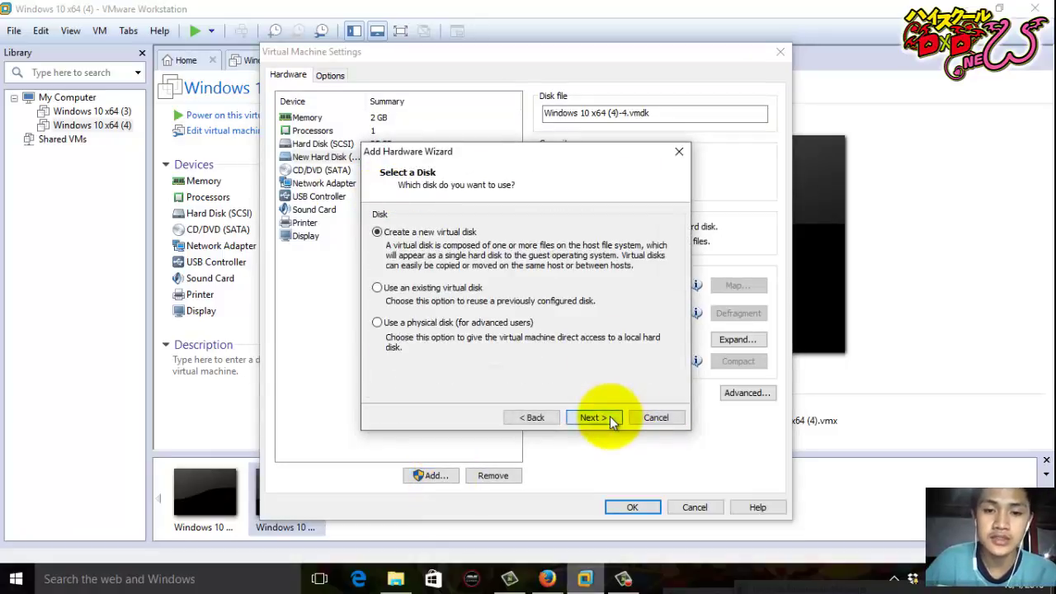
click(609, 417)
double_click(501, 213)
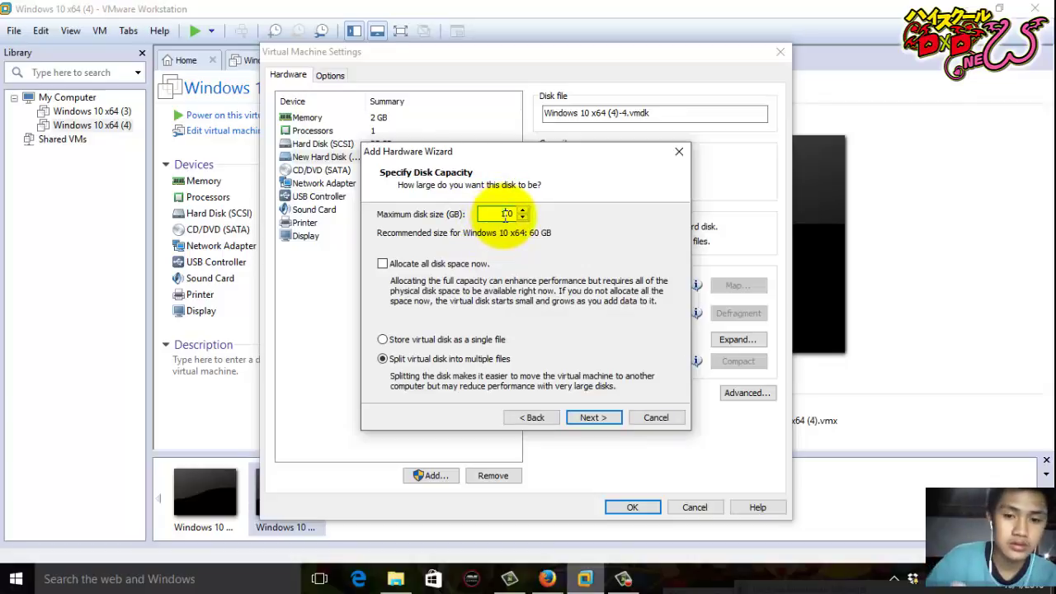
text(1.0)
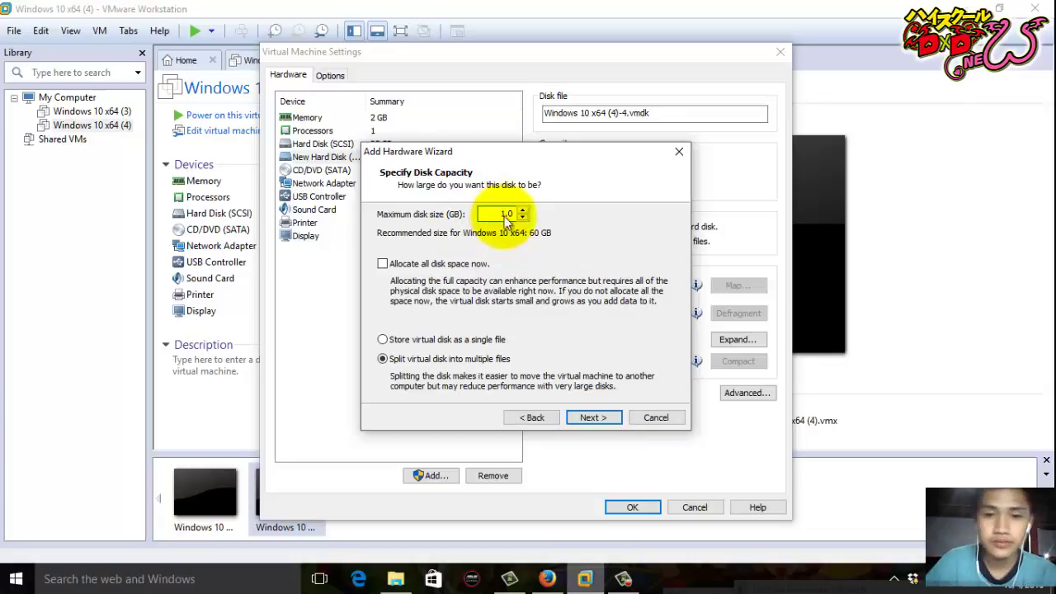
click(606, 425)
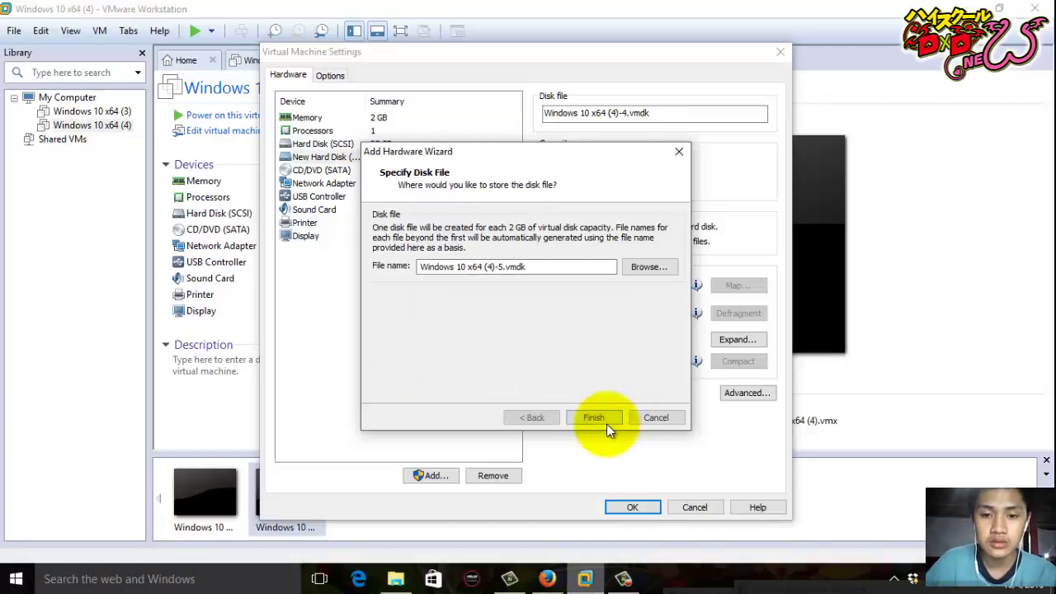
click(606, 421)
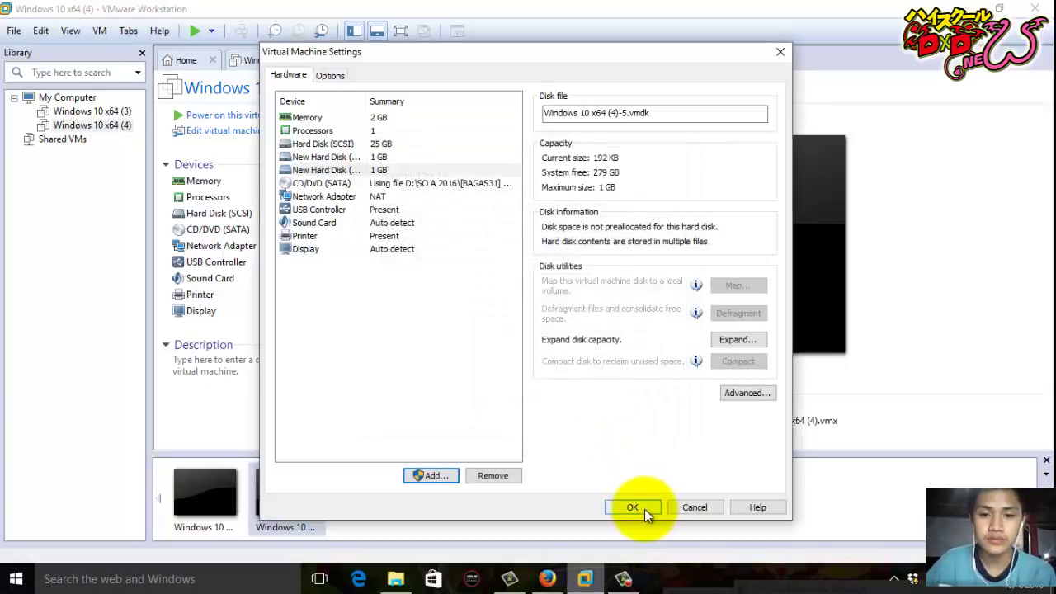
click(644, 509)
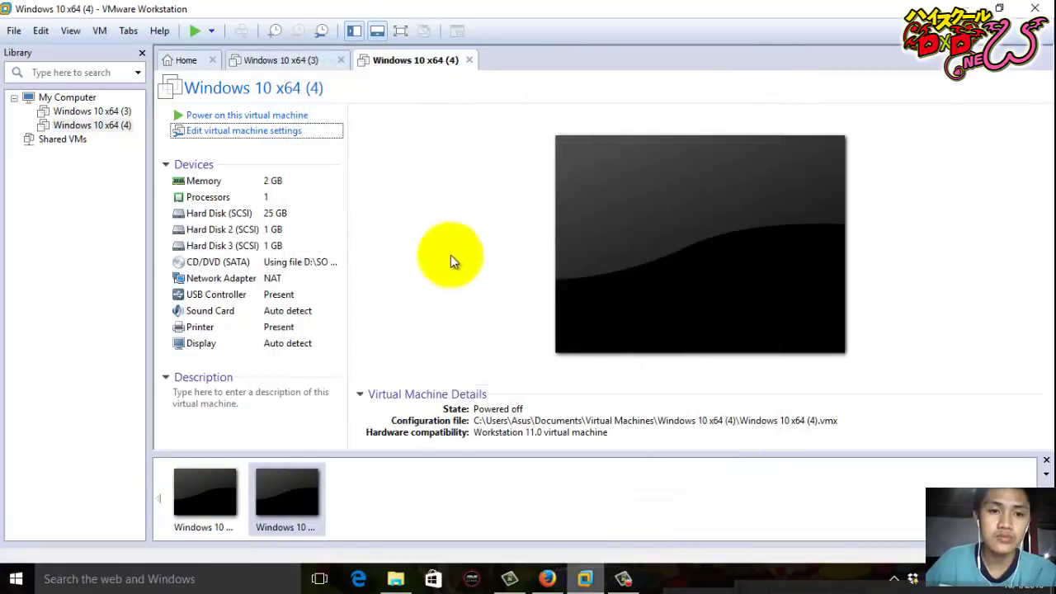
Power on the Windows 10 x64 (4) virtual machine in full-screen view and bring it to its desktop.
click(233, 120)
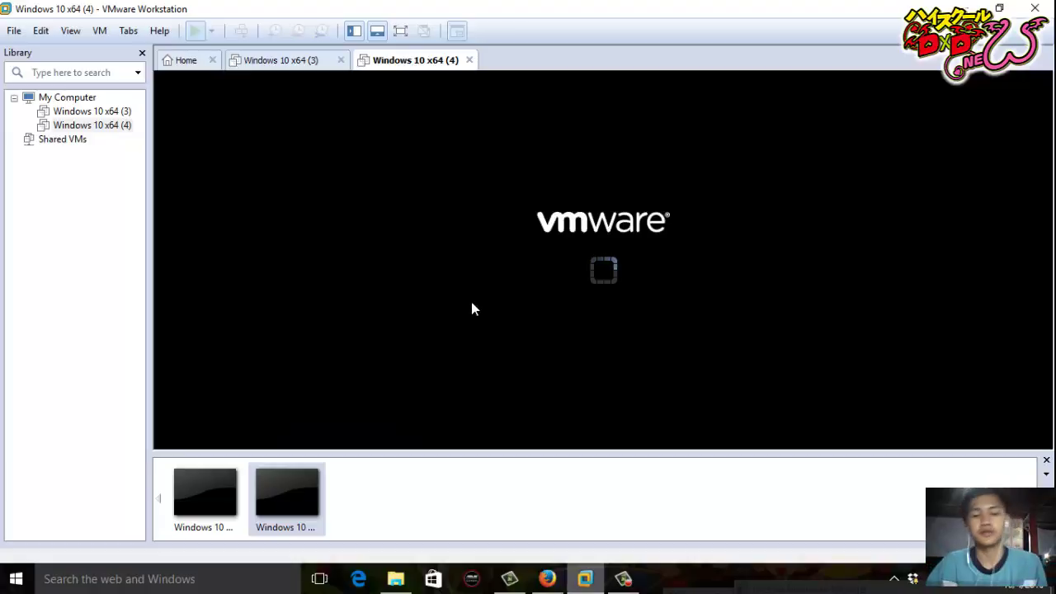
click(404, 28)
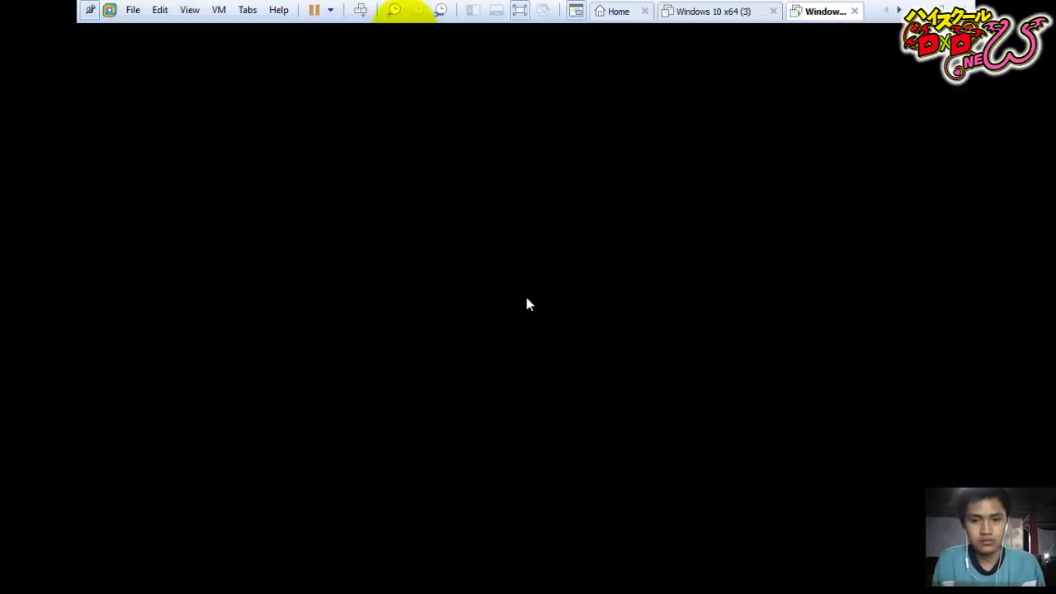
key(Return)
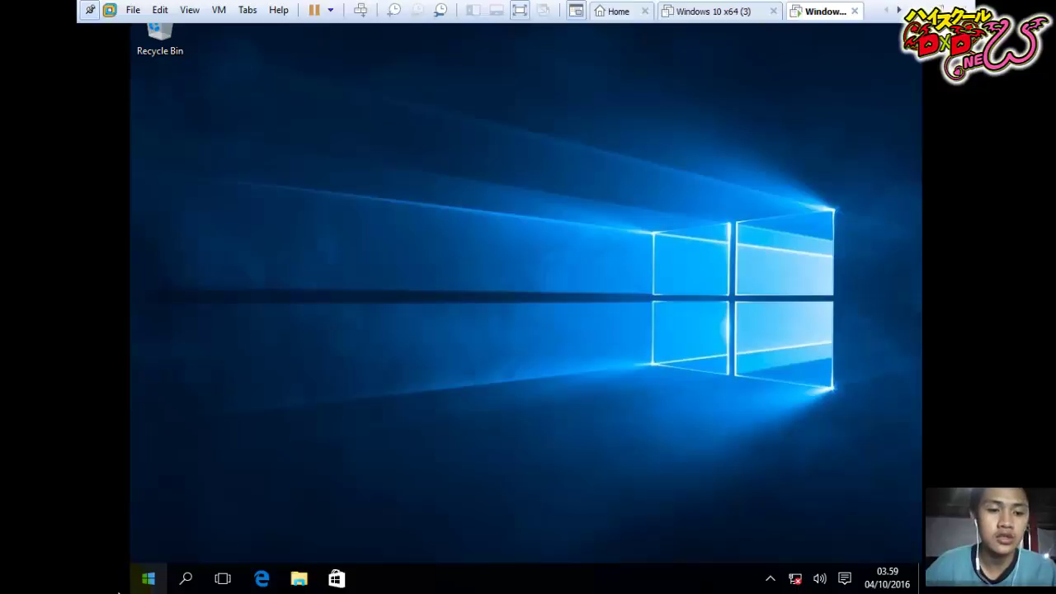
Open Disk Management in the guest system and initialize Disk 1 and Disk 2 with the GPT partition style.
click(150, 581)
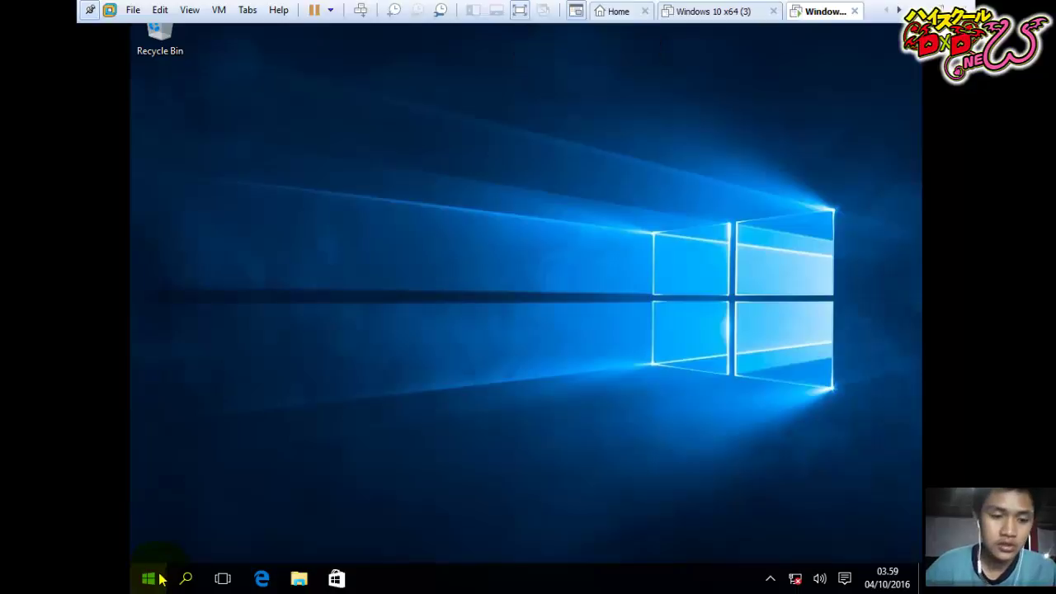
right_click(162, 580)
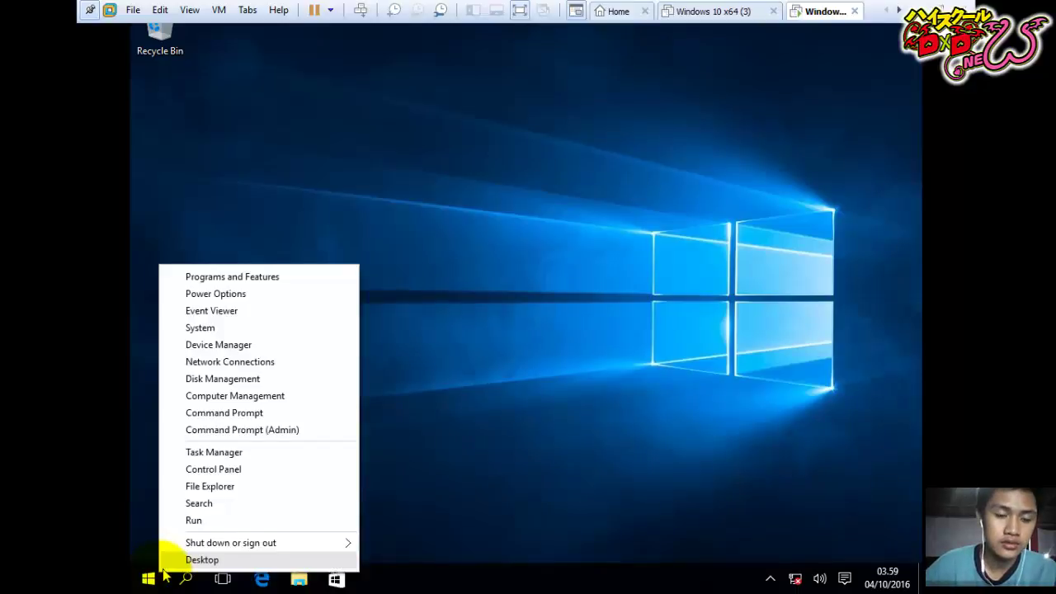
click(219, 378)
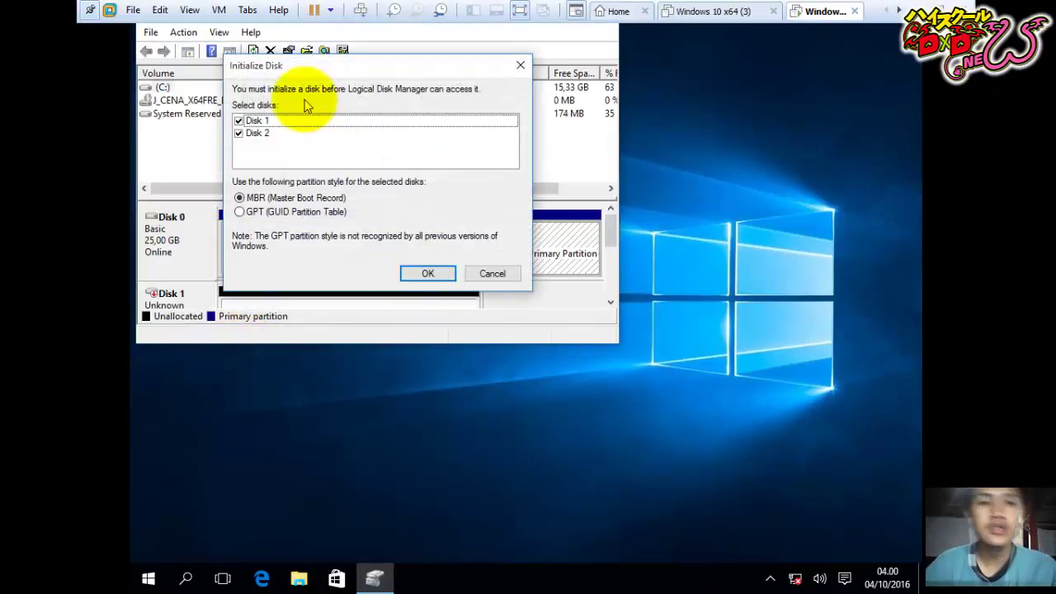
click(305, 217)
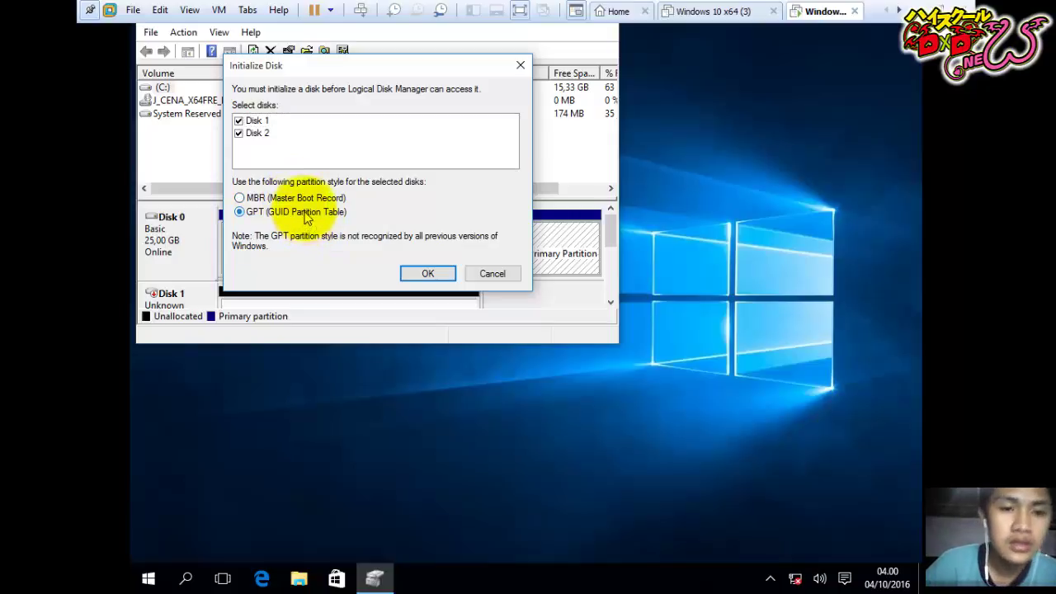
click(426, 274)
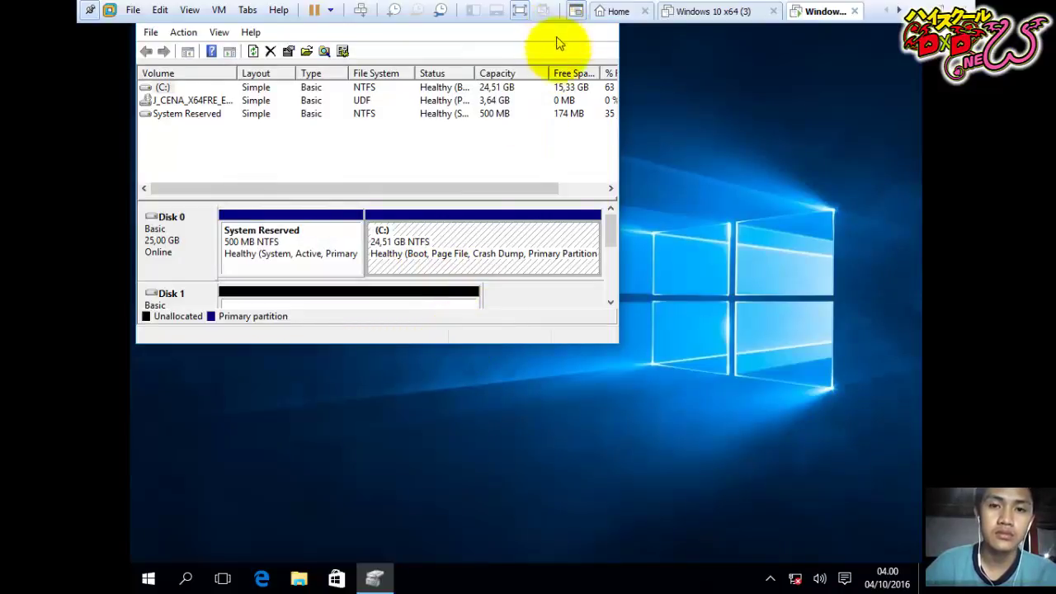
Convert Disk 1 and Disk 2 from basic to dynamic disks in Disk Management.
drag(611, 236, 608, 249)
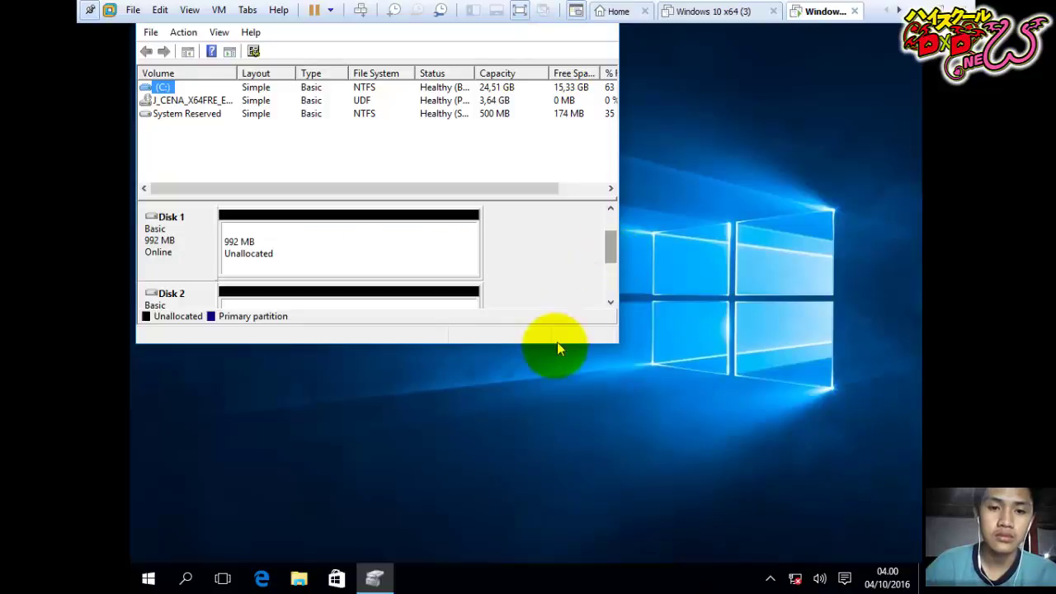
drag(546, 343, 568, 417)
drag(606, 274, 607, 315)
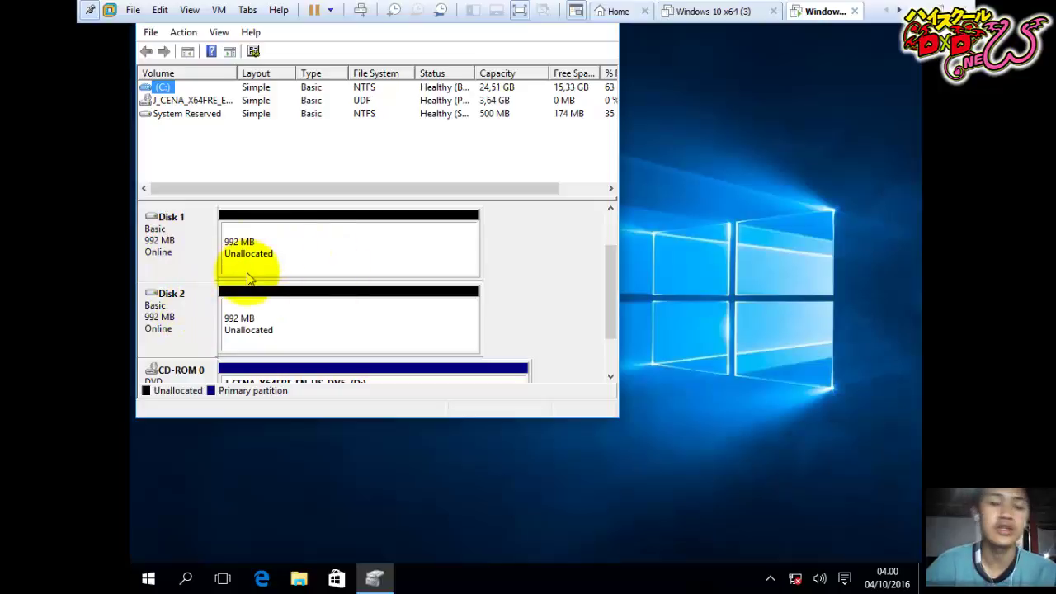
right_click(158, 244)
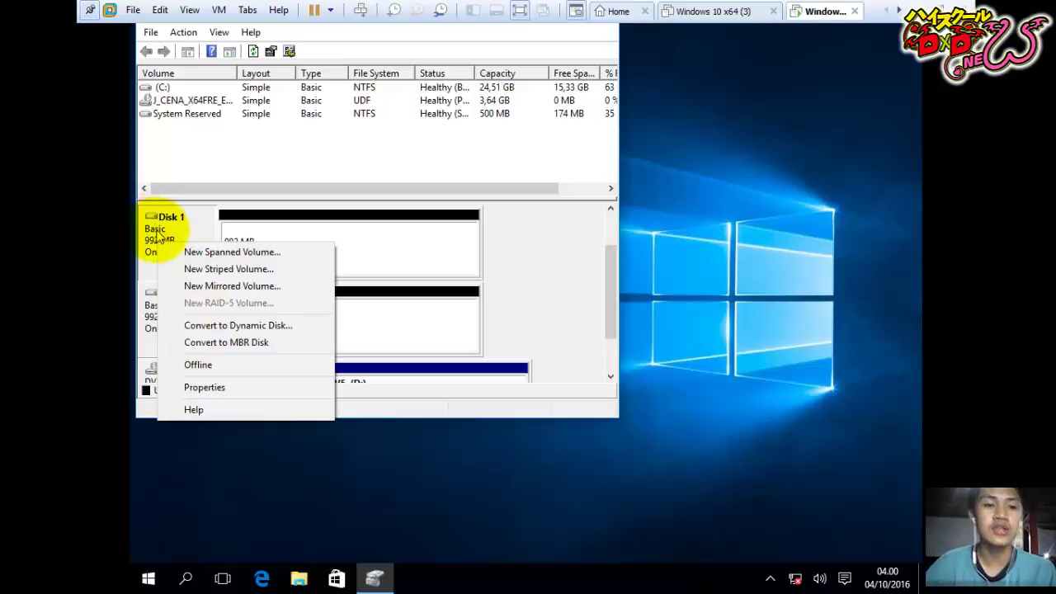
click(223, 327)
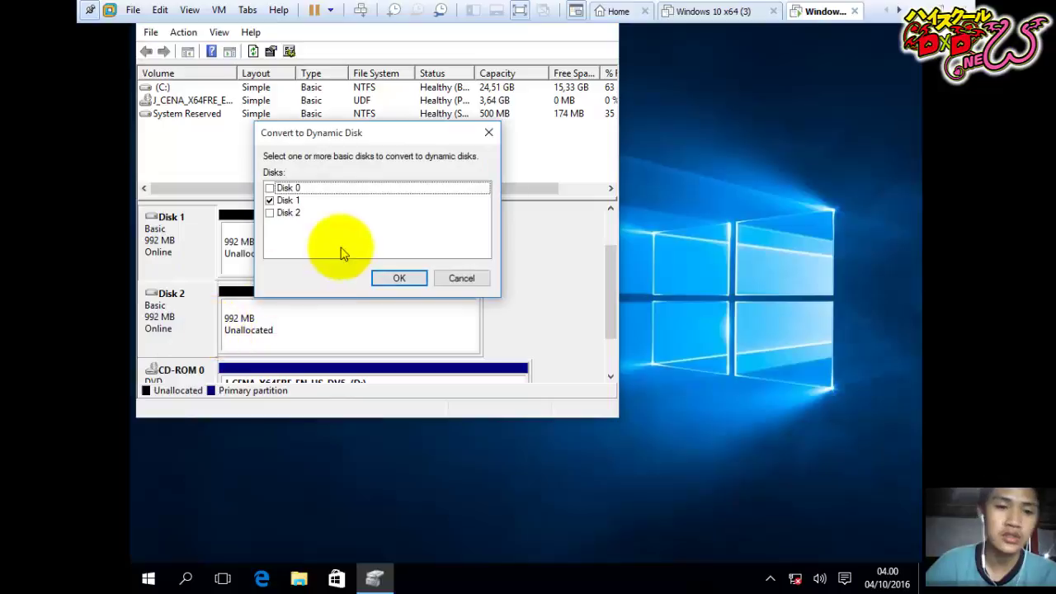
click(270, 214)
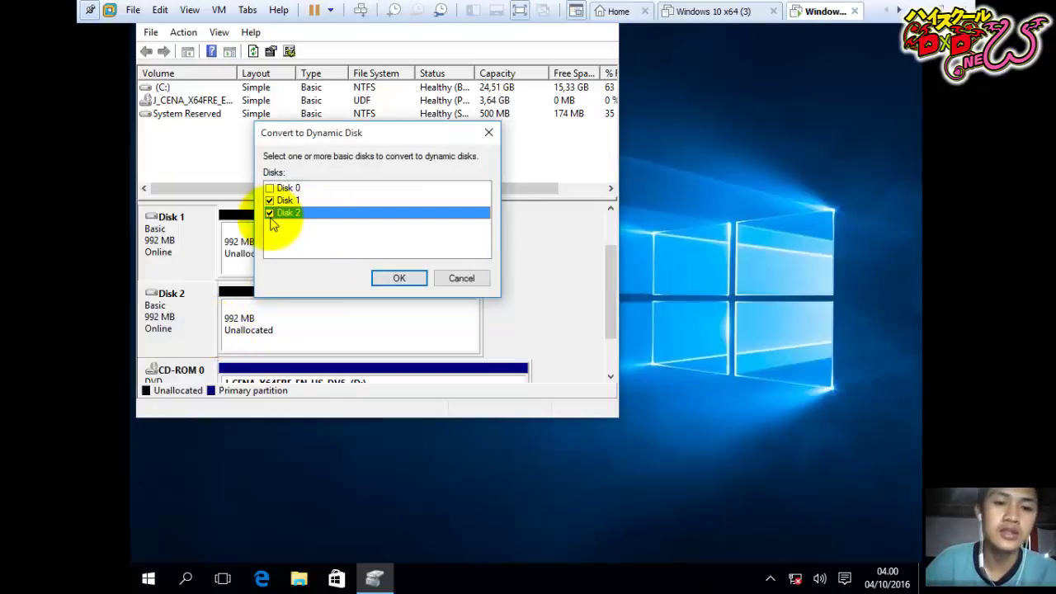
click(399, 278)
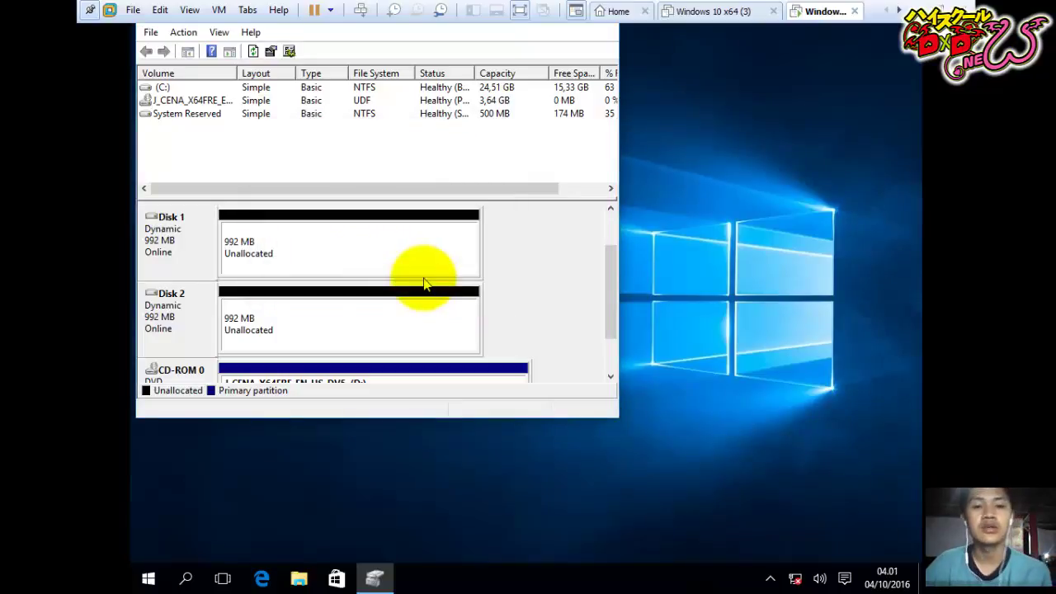
right_click(164, 254)
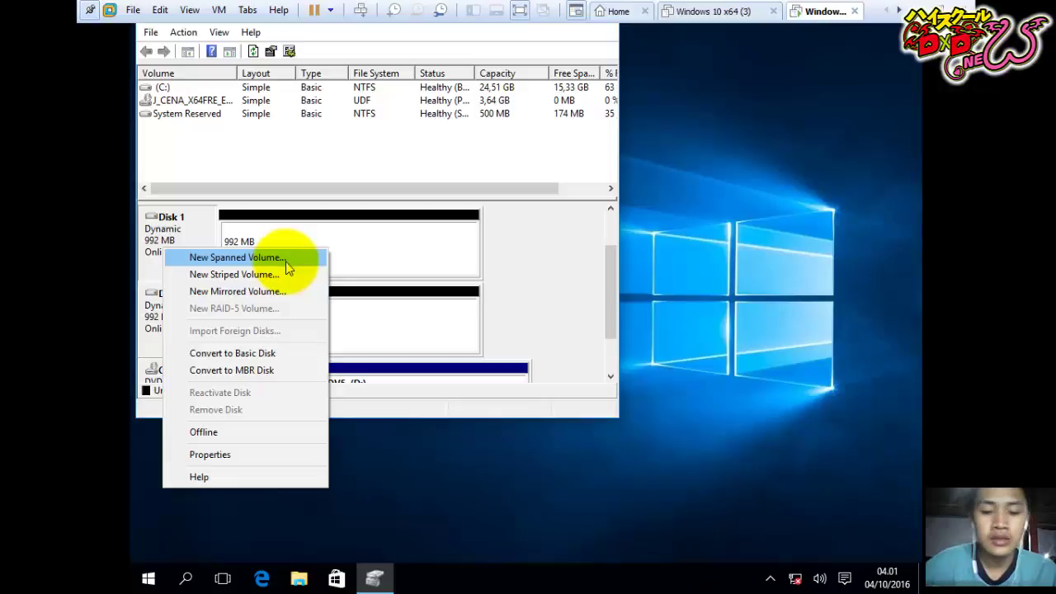
click(286, 261)
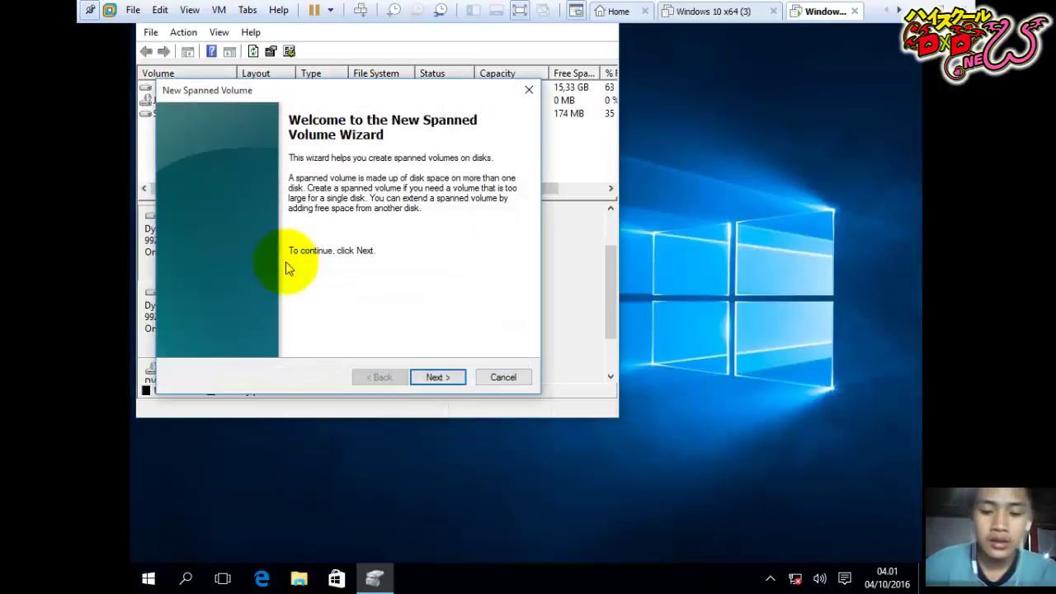
click(495, 383)
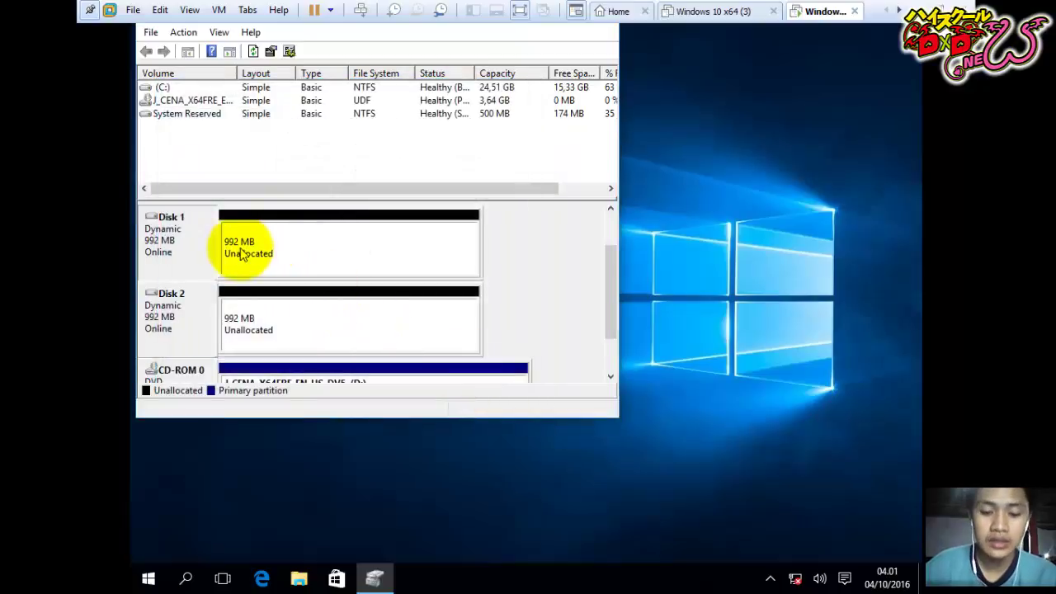
right_click(183, 264)
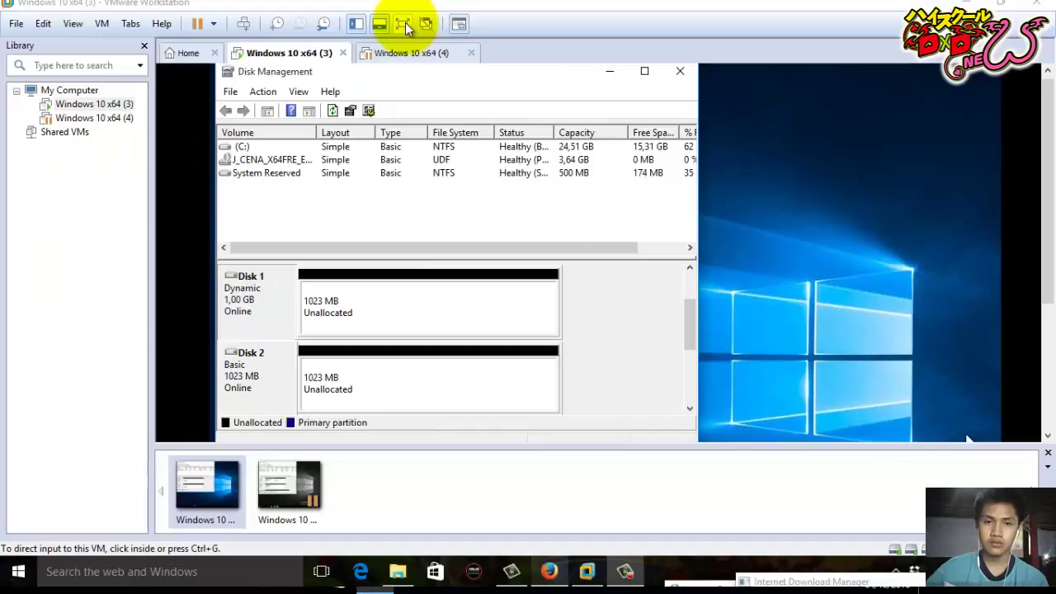
Return the virtual machine to full screen, start a new spanned volume on Disk 1, and include Disk 2 in it.
click(398, 24)
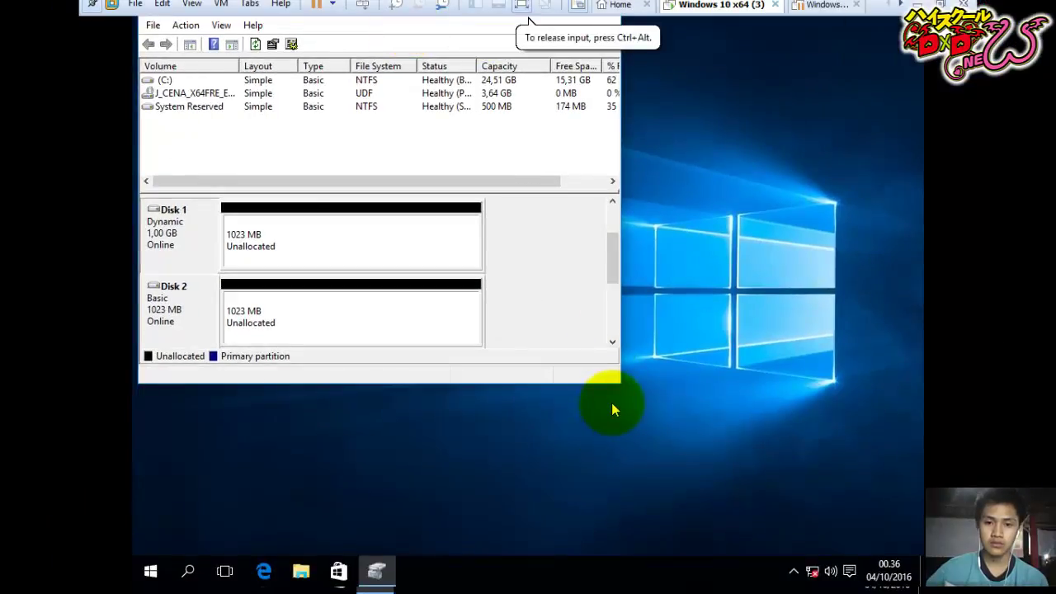
right_click(165, 241)
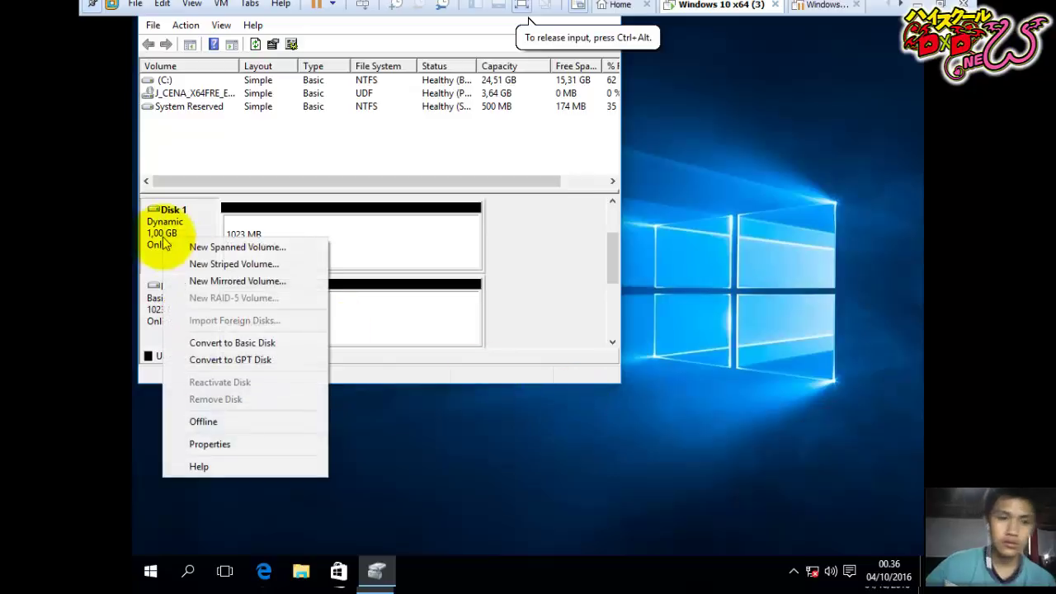
click(194, 241)
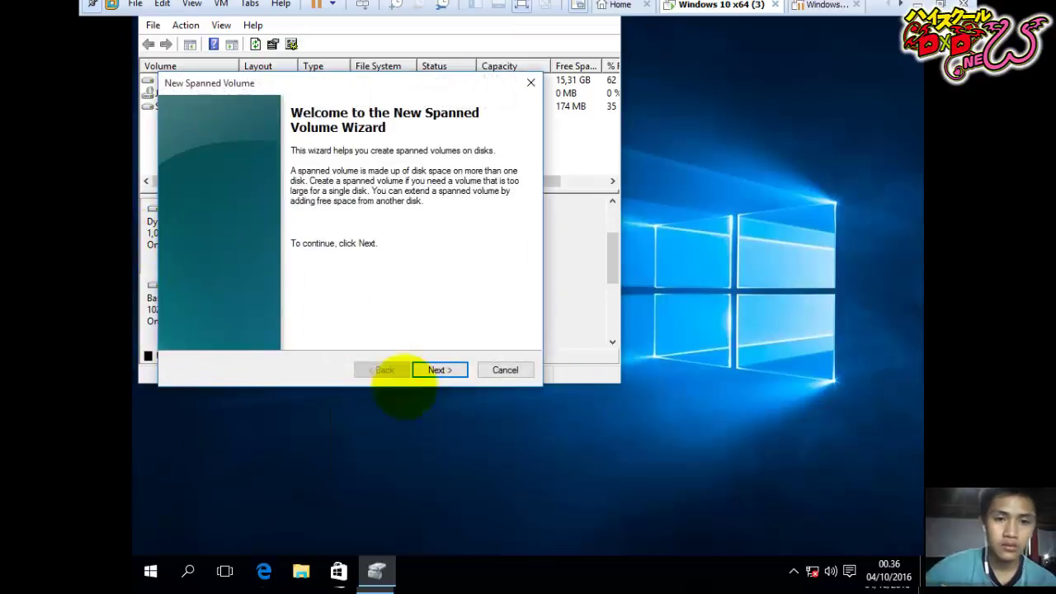
click(441, 370)
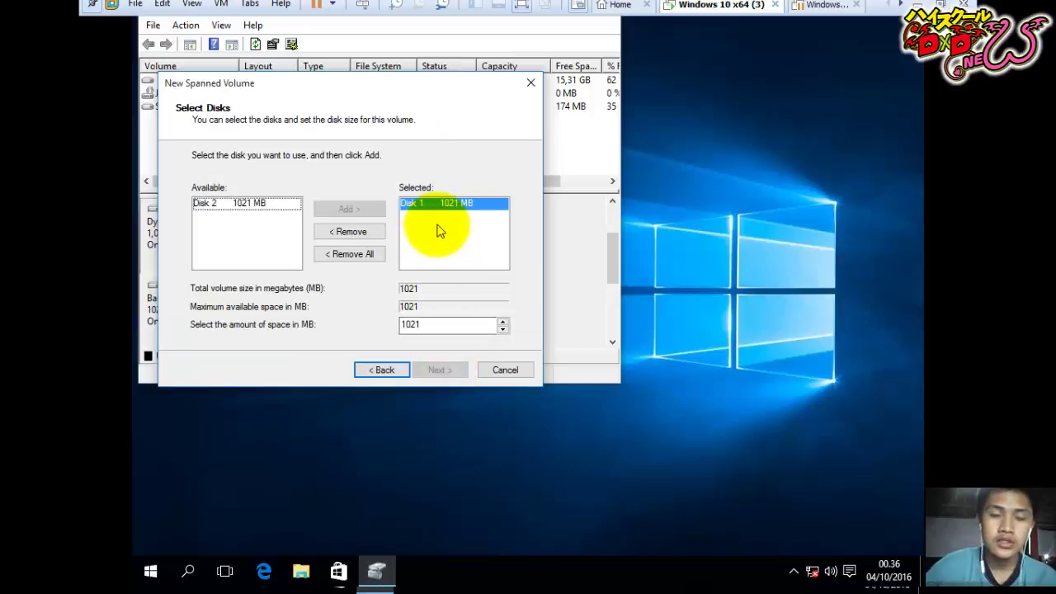
click(246, 206)
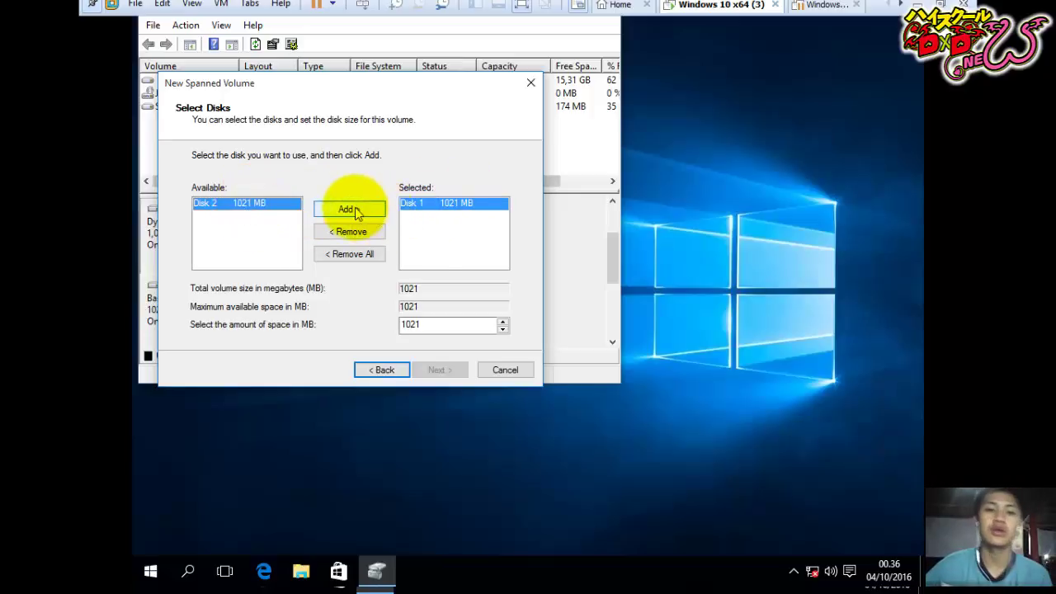
click(355, 210)
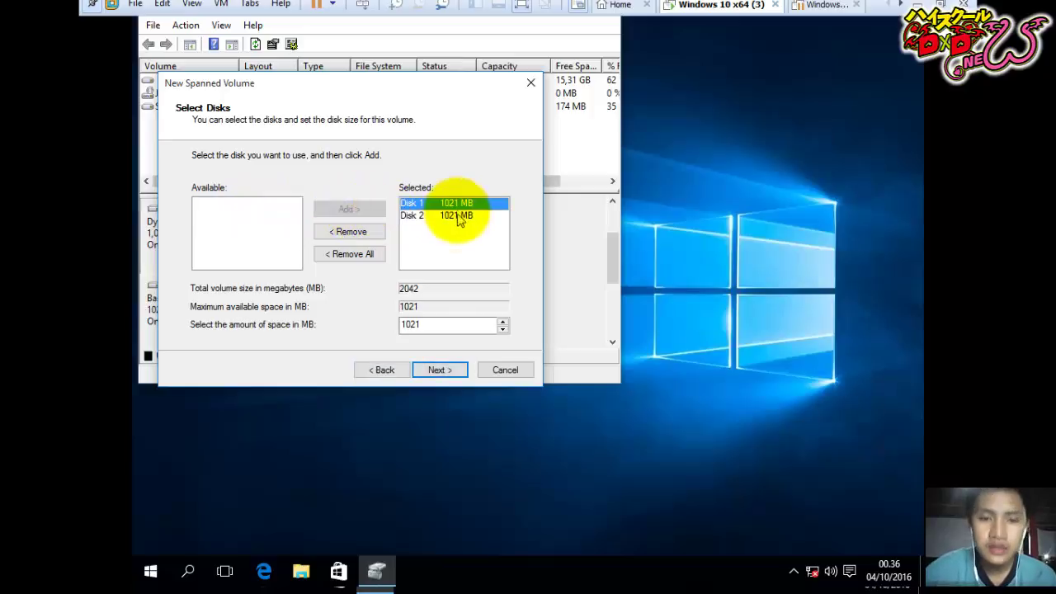
Set the spanned volume's space to 200 MB on Disk 1 and 200 MB on Disk 2.
double_click(426, 324)
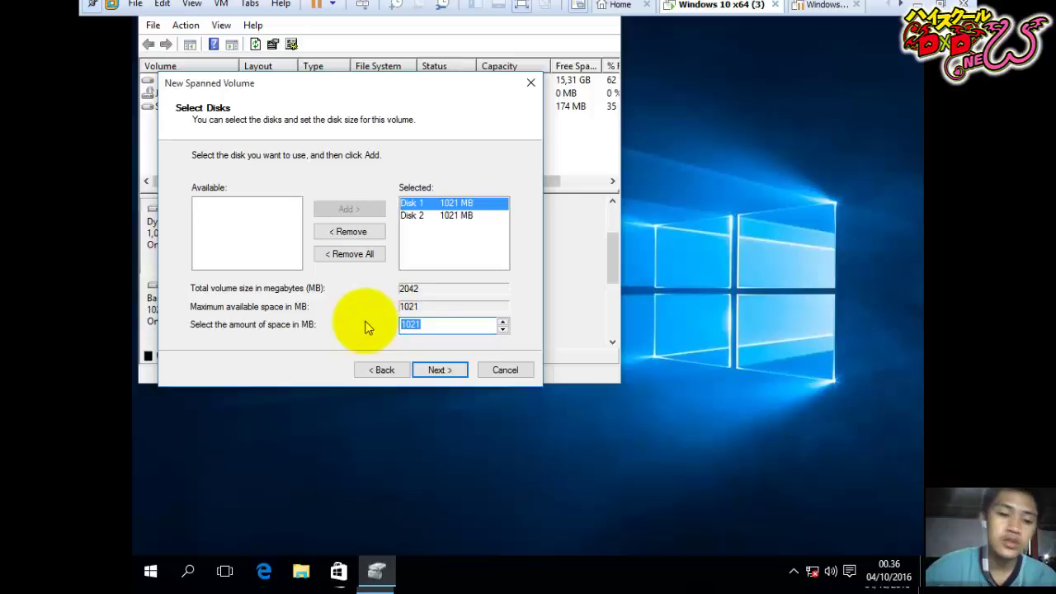
text(2)
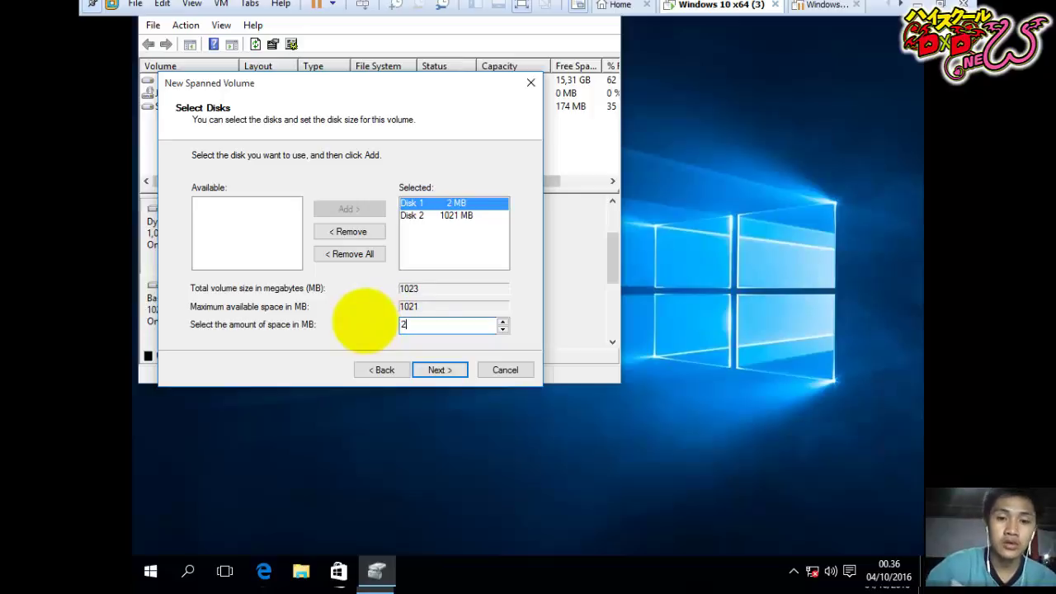
text(00)
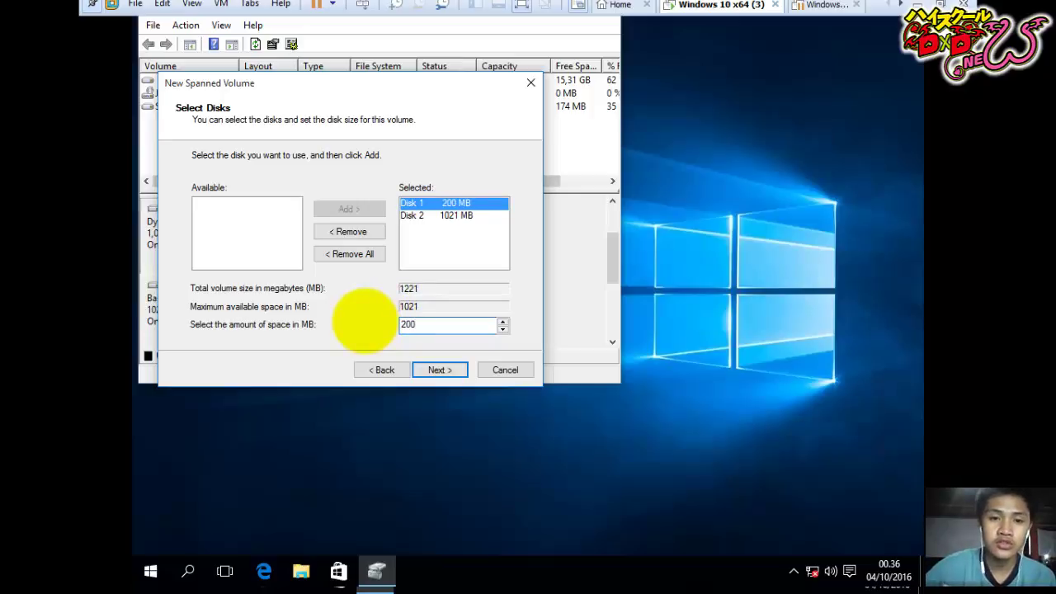
click(459, 216)
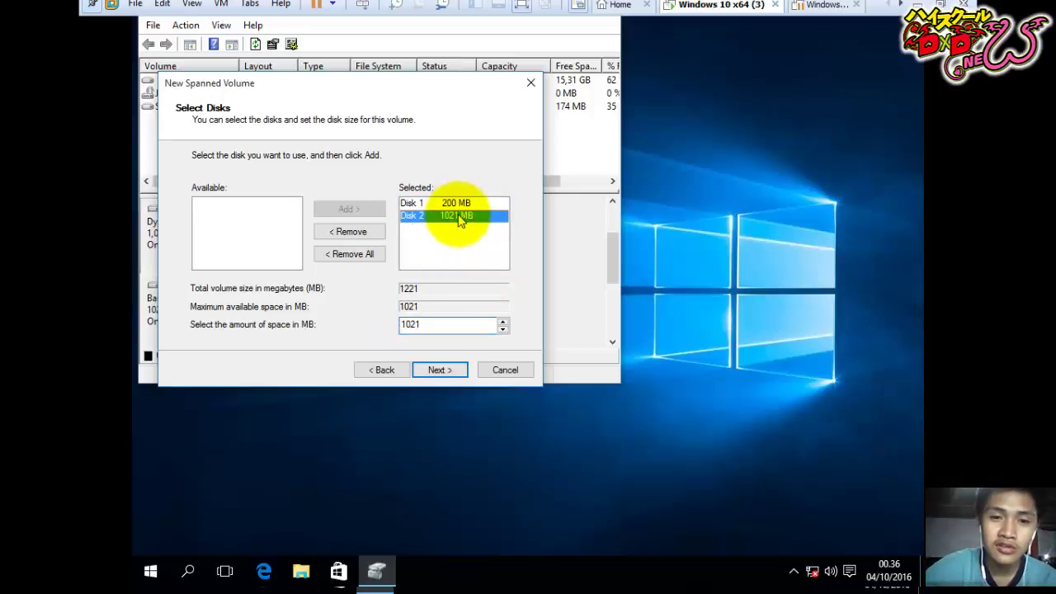
click(441, 326)
drag(441, 327, 306, 327)
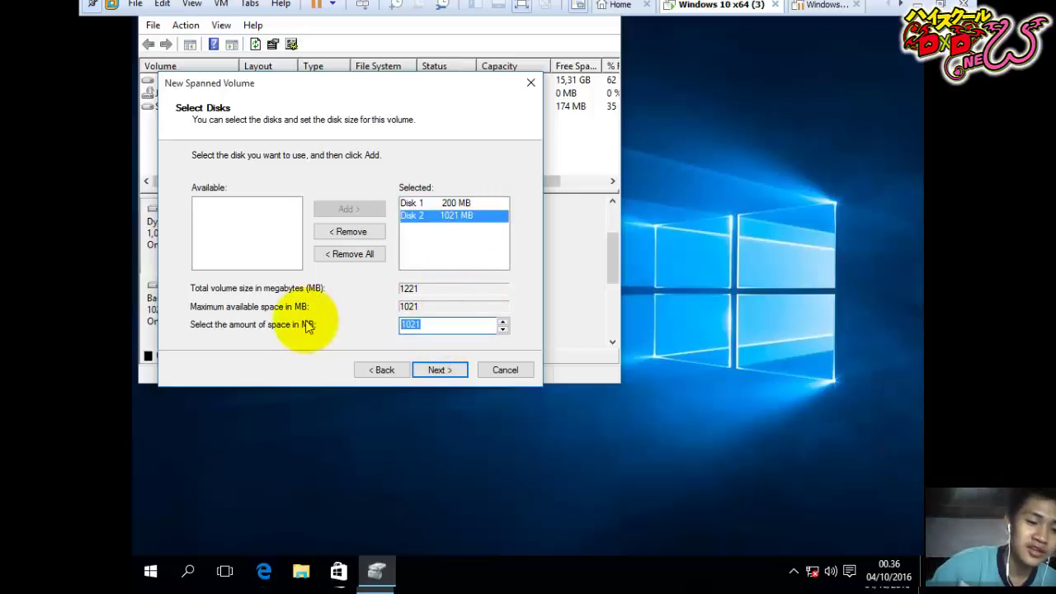
text(200)
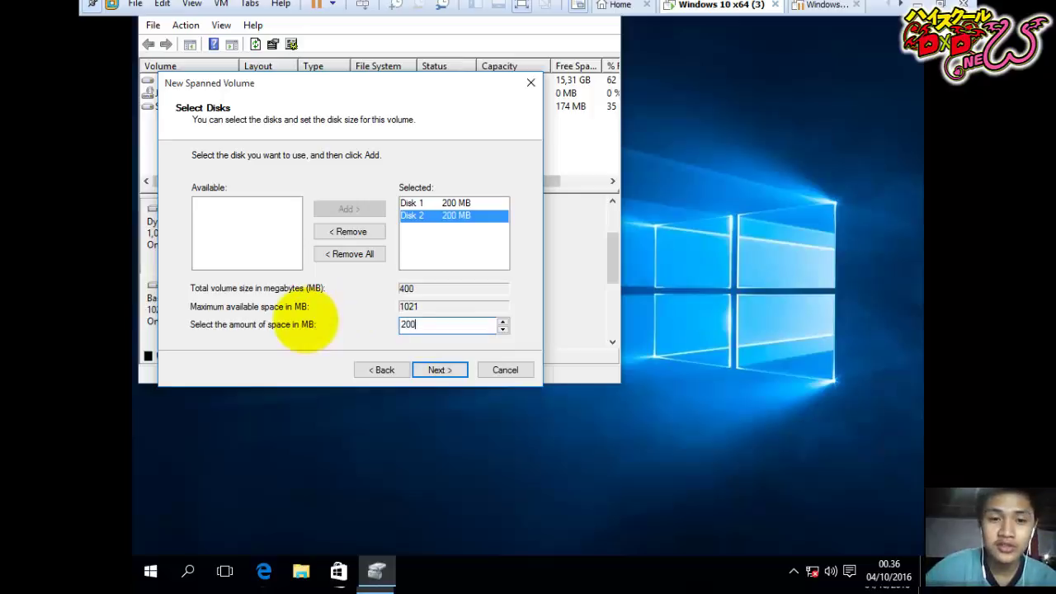
Create the spanned volume with drive letter E and a full NTFS format labelled New Volume, accepting the conversion to dynamic disks.
click(439, 369)
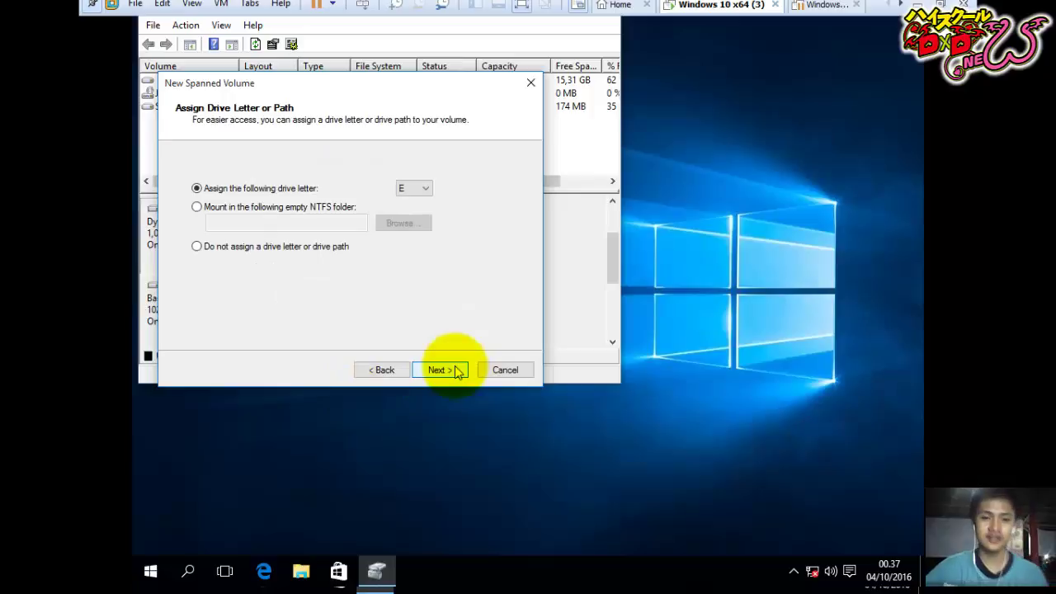
click(439, 369)
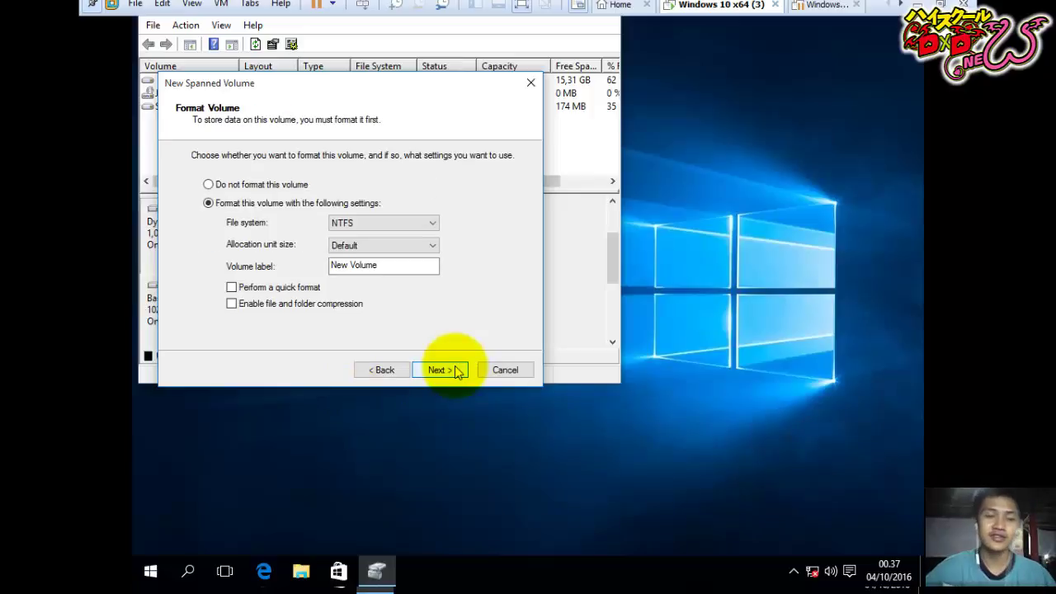
click(439, 370)
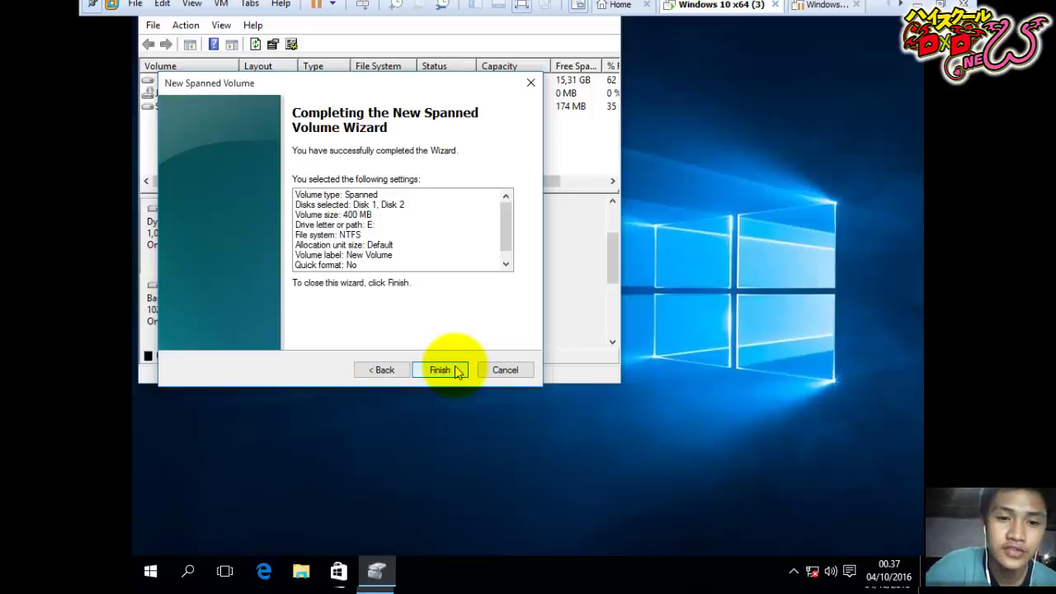
click(439, 370)
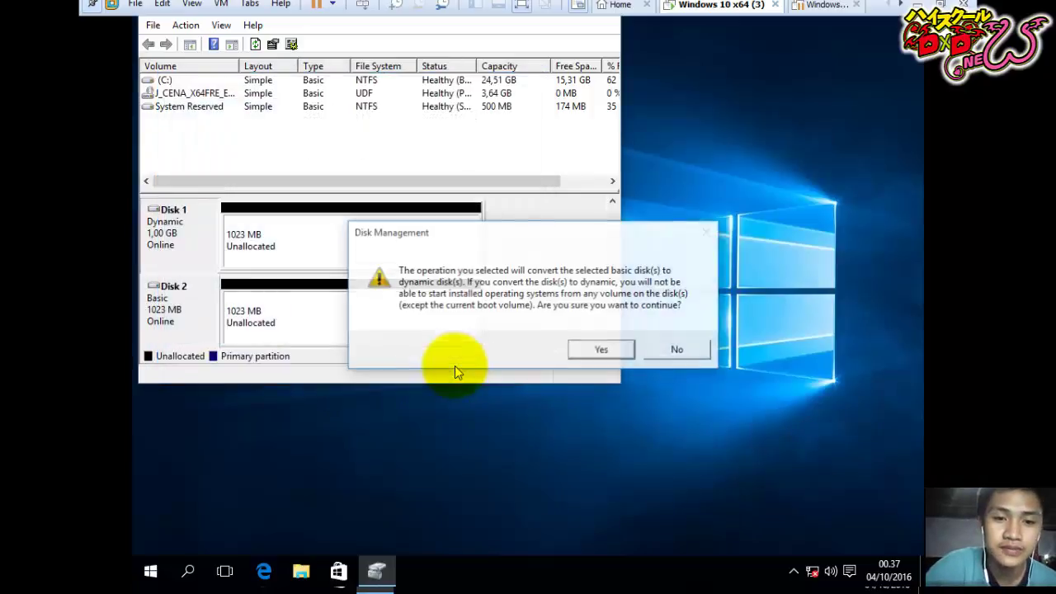
click(594, 355)
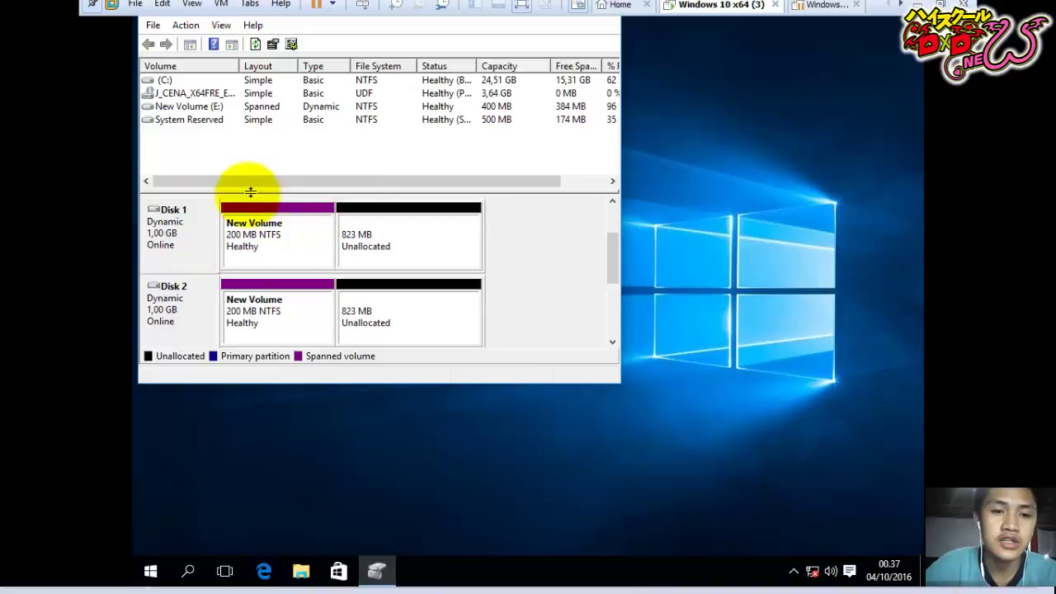
Start a new striped volume on Disk 1, include Disk 2, and set the space to 200 MB per disk.
right_click(179, 250)
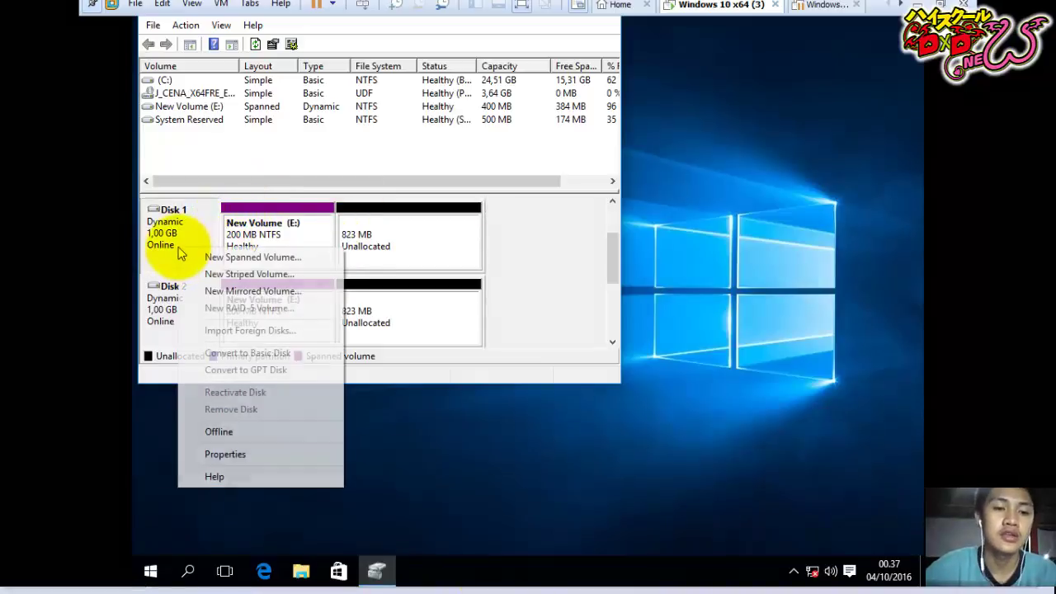
click(245, 280)
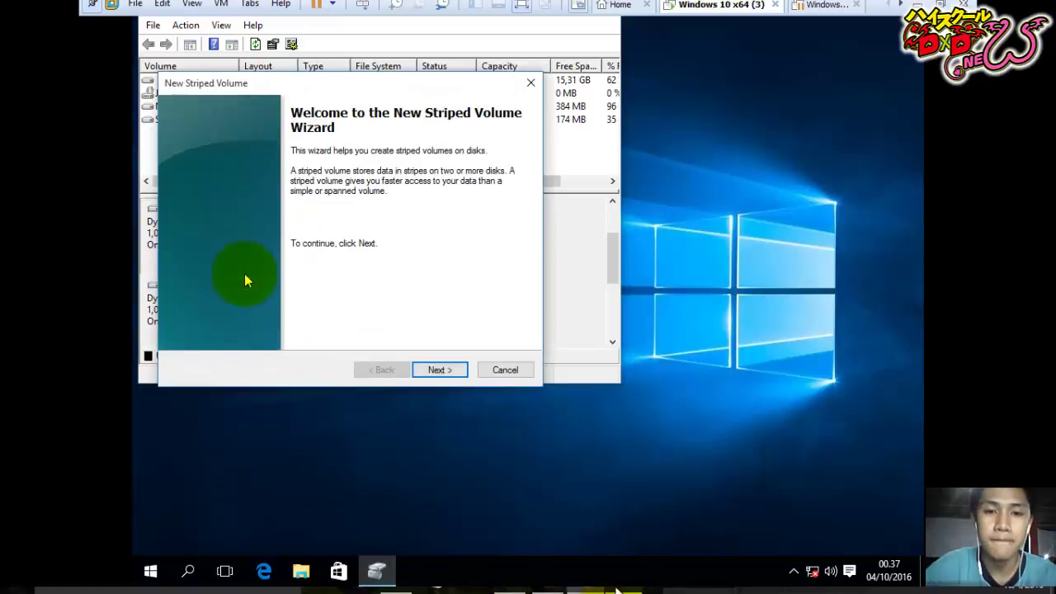
click(438, 370)
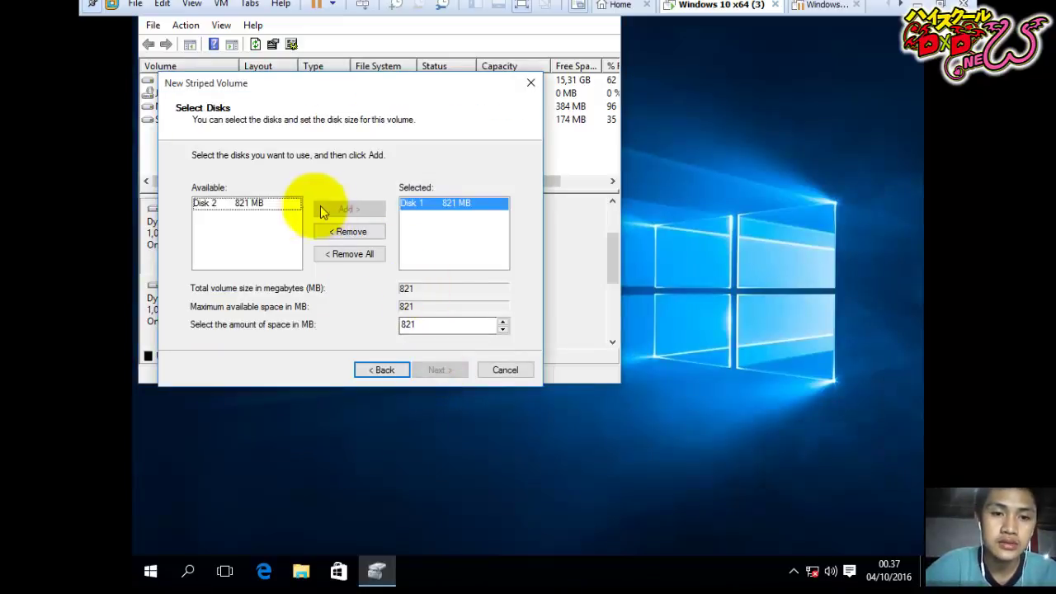
click(259, 206)
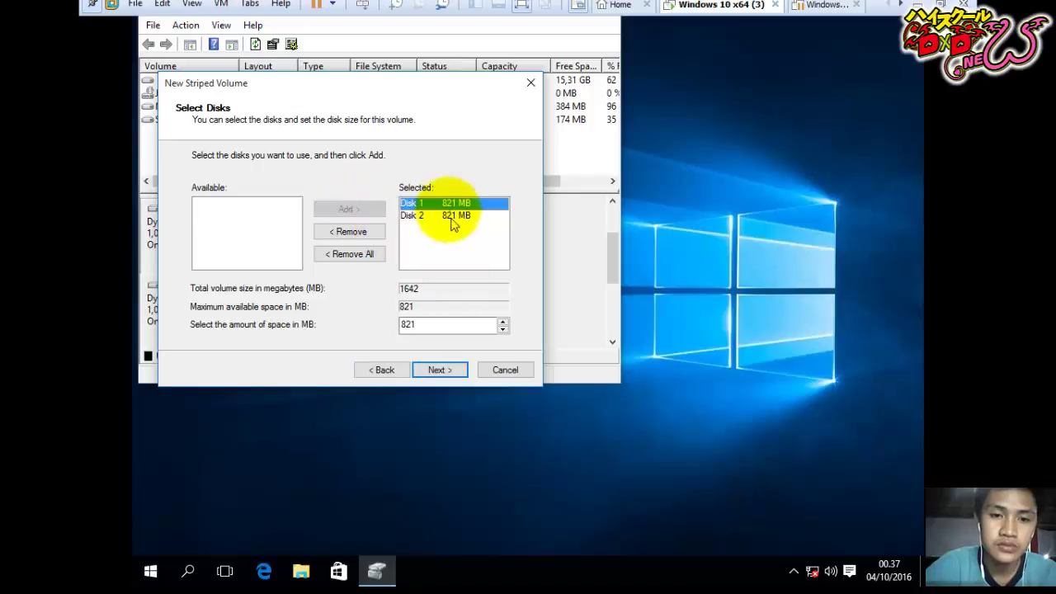
drag(429, 324, 344, 328)
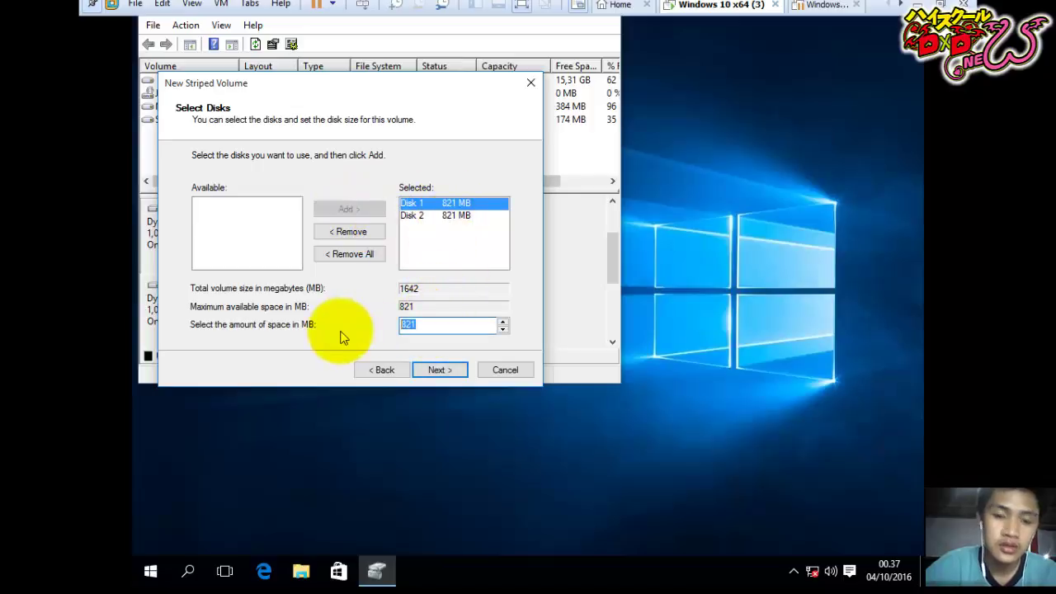
text(2)
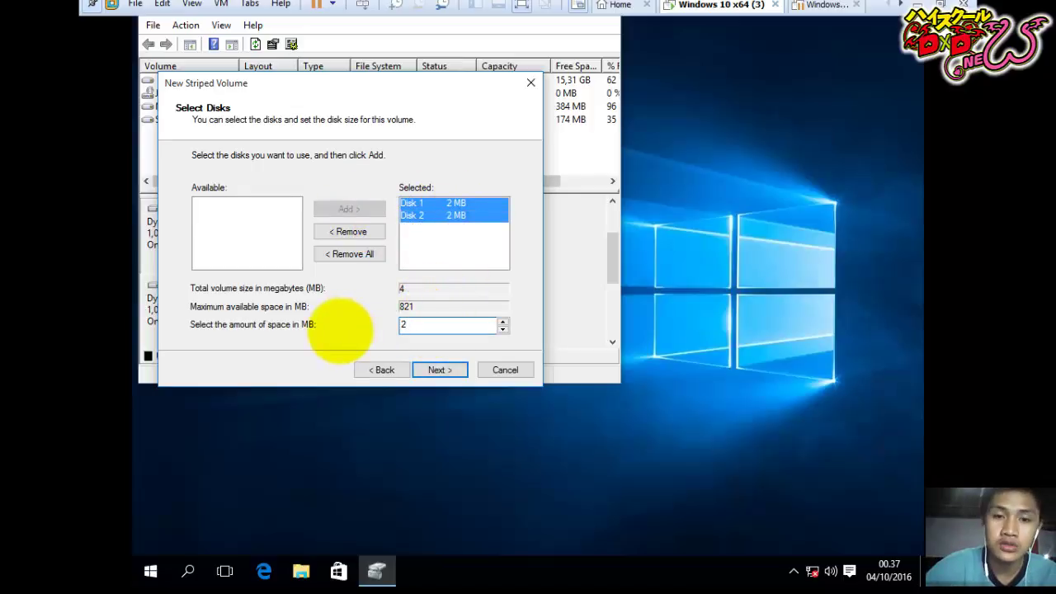
text(00)
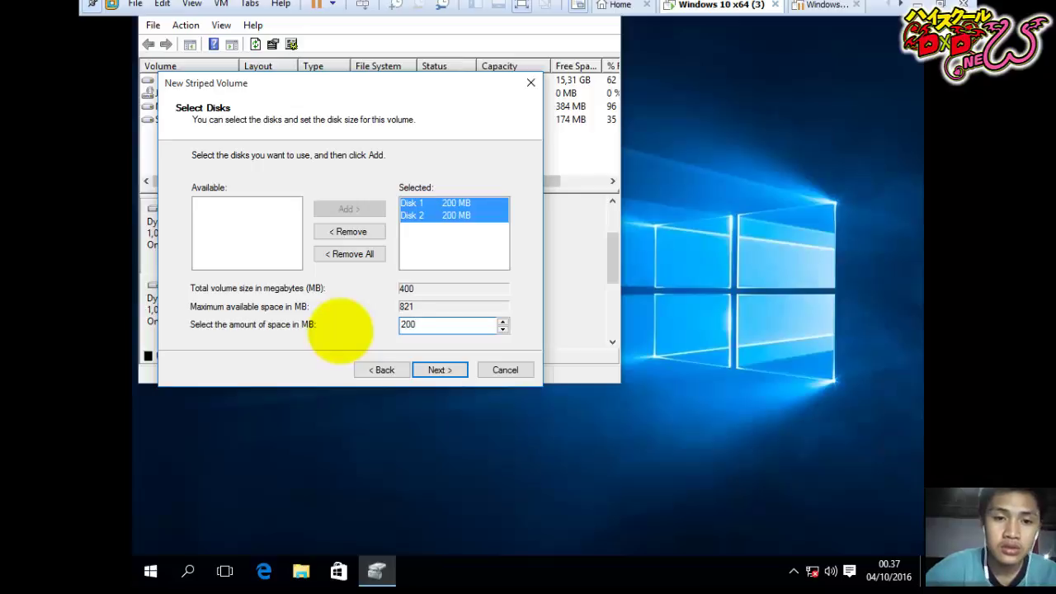
Create the striped volume with drive letter F and a full NTFS format labelled New Volume.
click(440, 371)
click(441, 371)
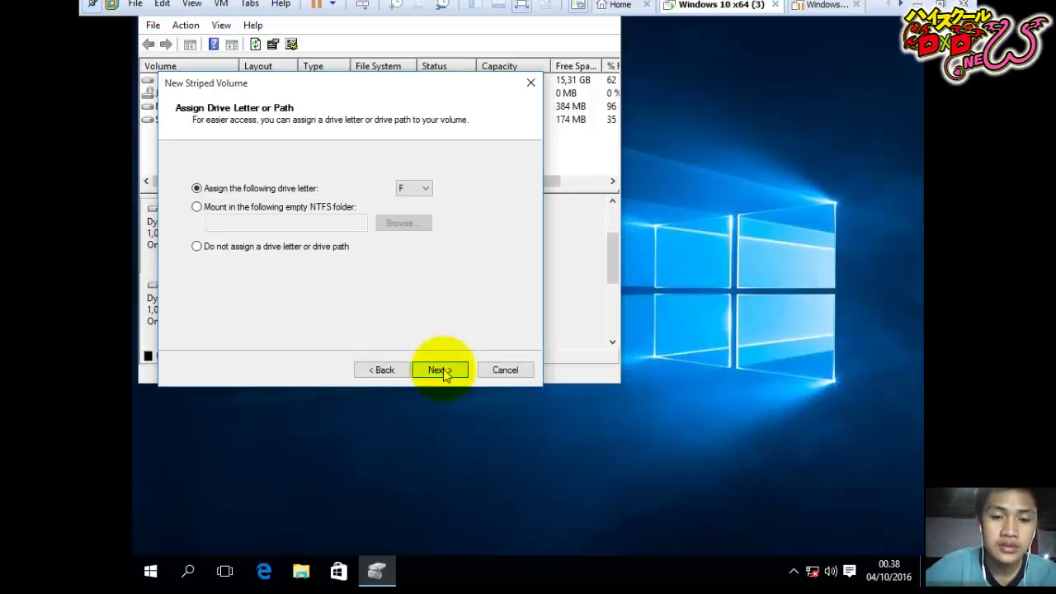
click(443, 370)
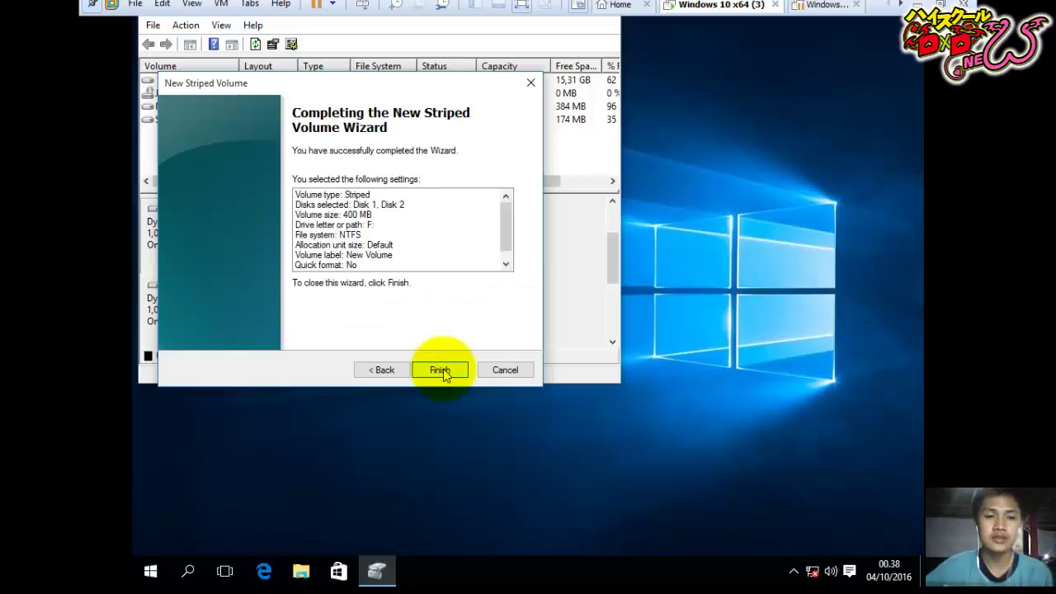
click(443, 371)
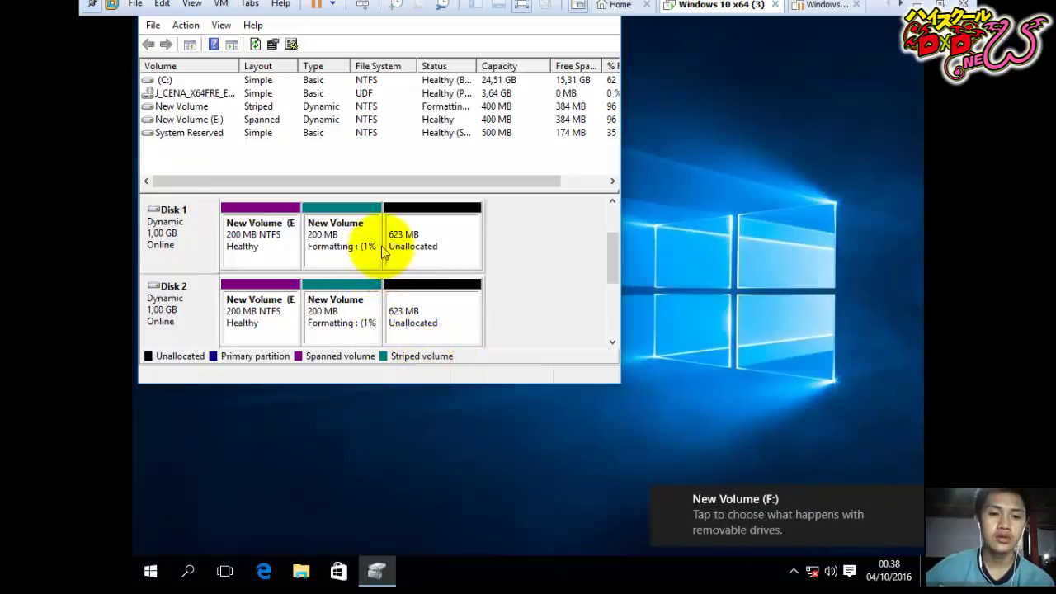
click(331, 220)
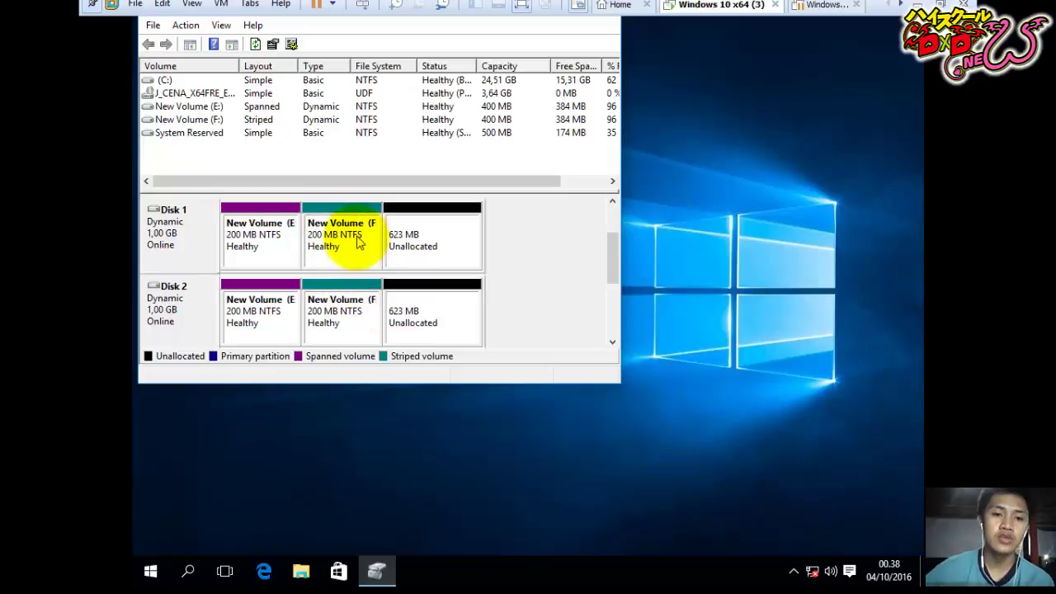
click(339, 303)
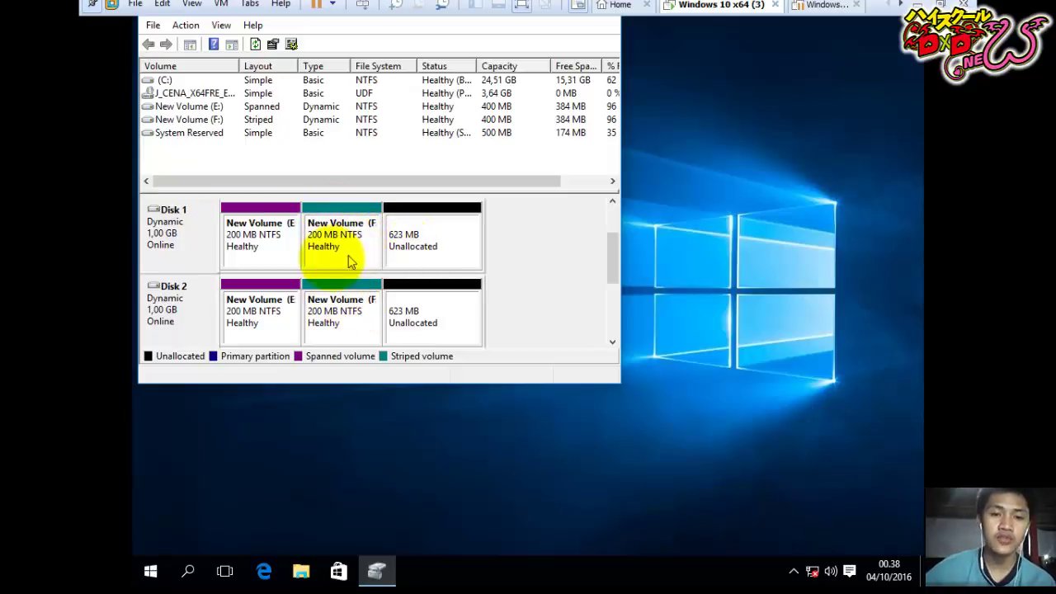
Start a new mirrored volume in Disk 1's unallocated space, include Disk 2, and set the space to 200 MB per disk.
right_click(424, 227)
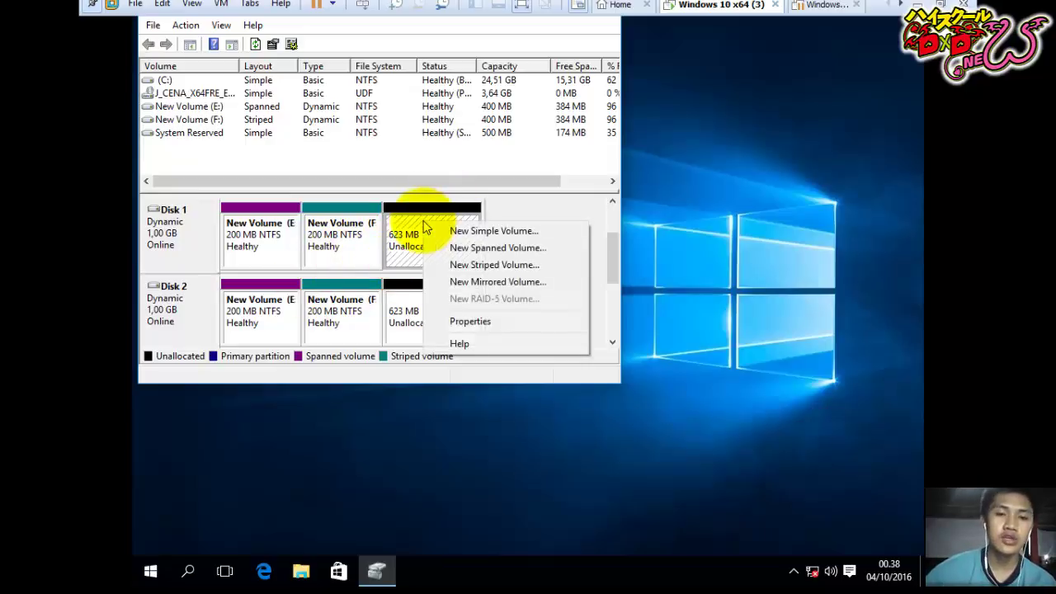
click(475, 285)
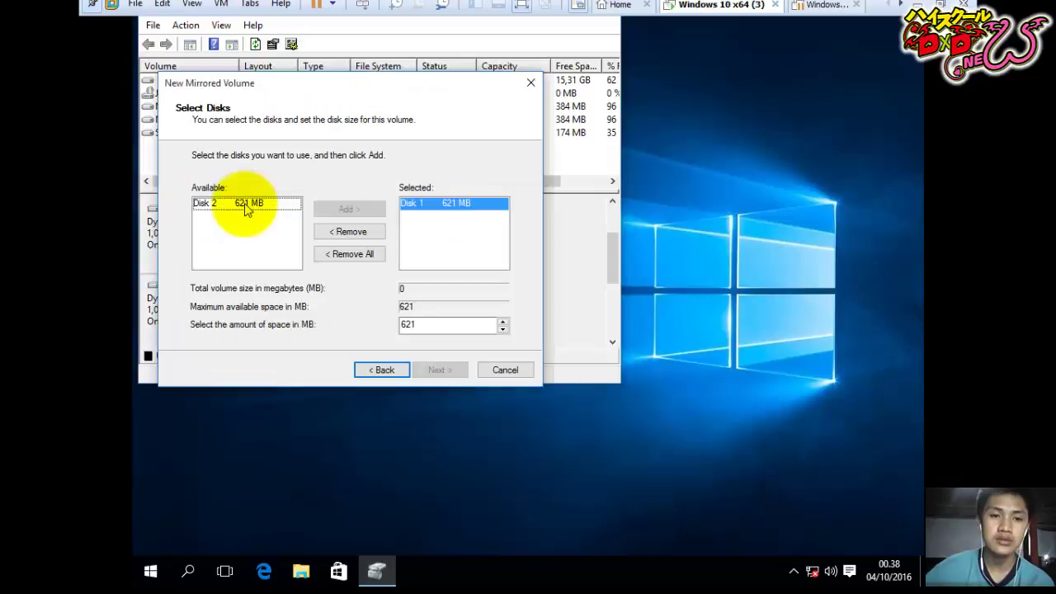
click(248, 206)
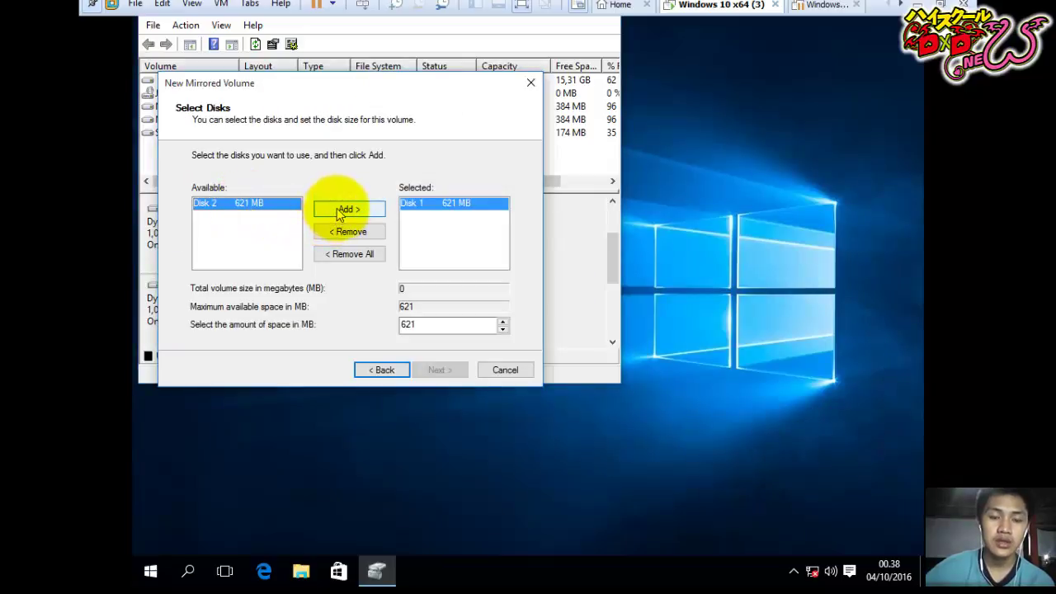
click(338, 217)
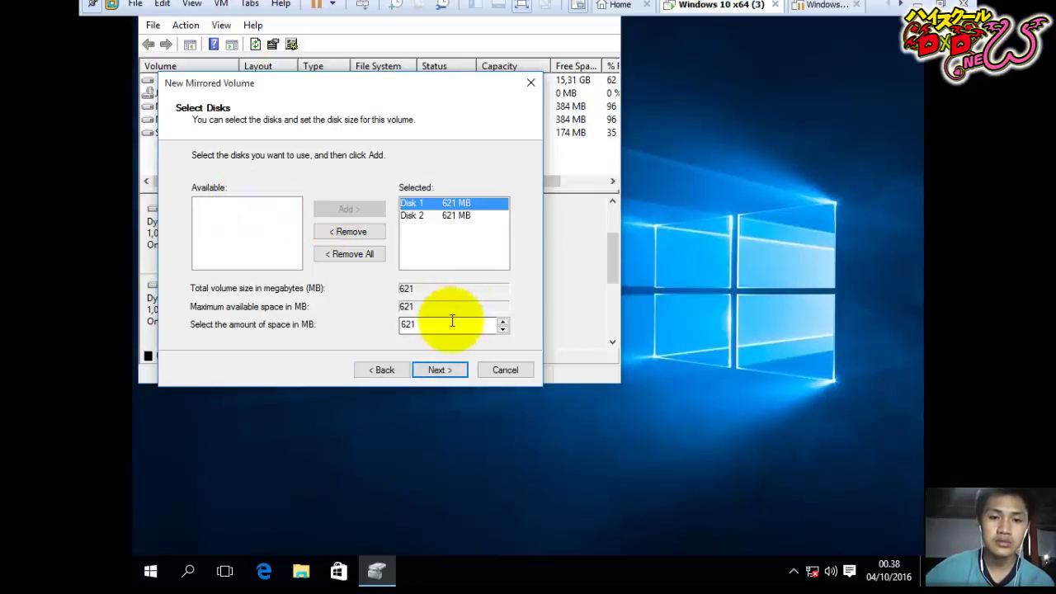
drag(448, 323, 354, 337)
text(2)
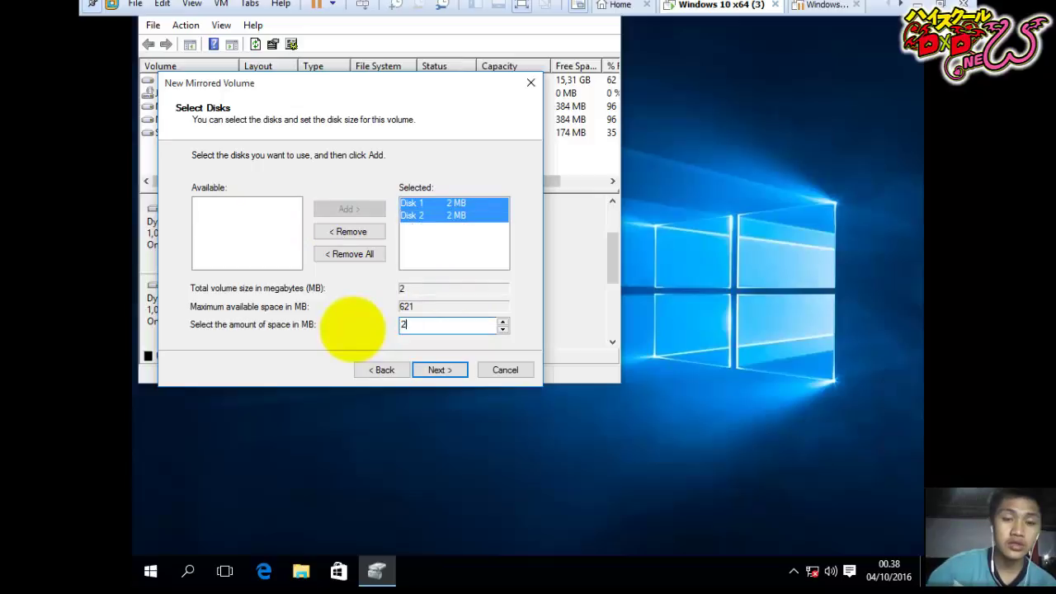
text(00)
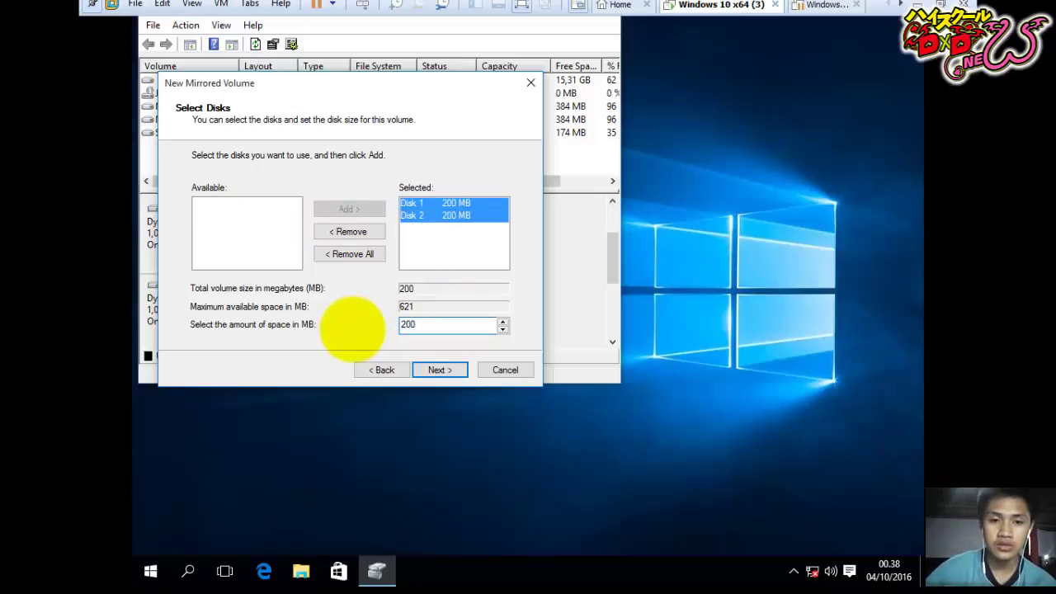
Create the mirrored volume with drive letter G and a full NTFS format labelled New Volume.
click(433, 373)
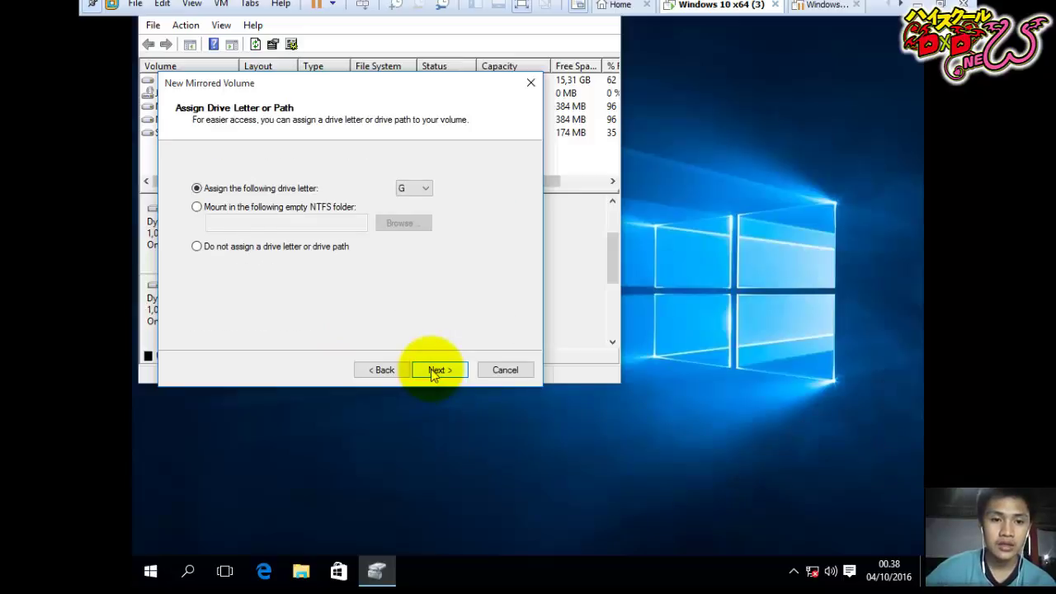
click(433, 373)
click(433, 373)
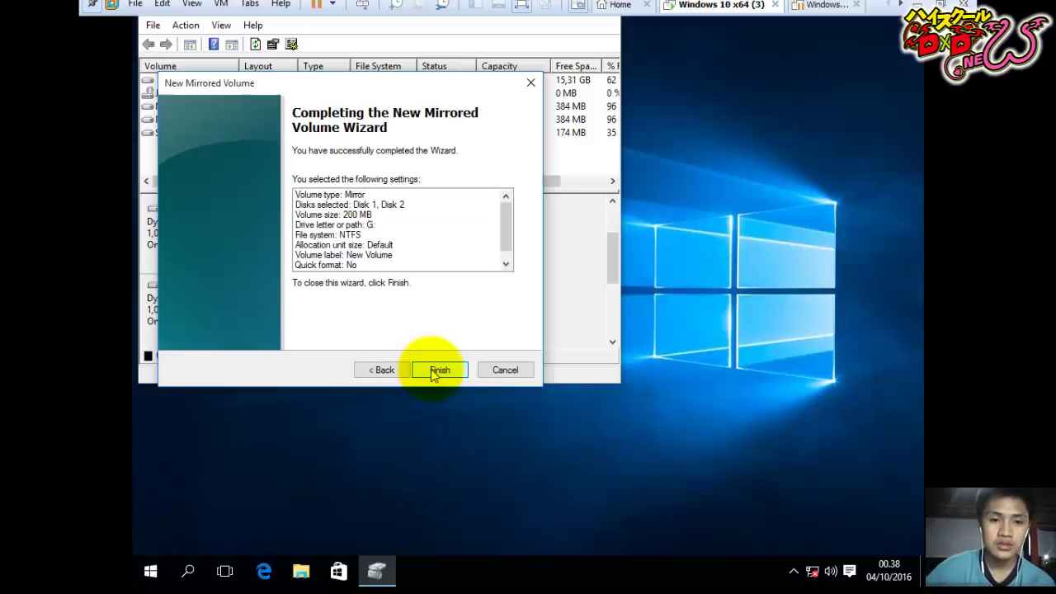
click(433, 371)
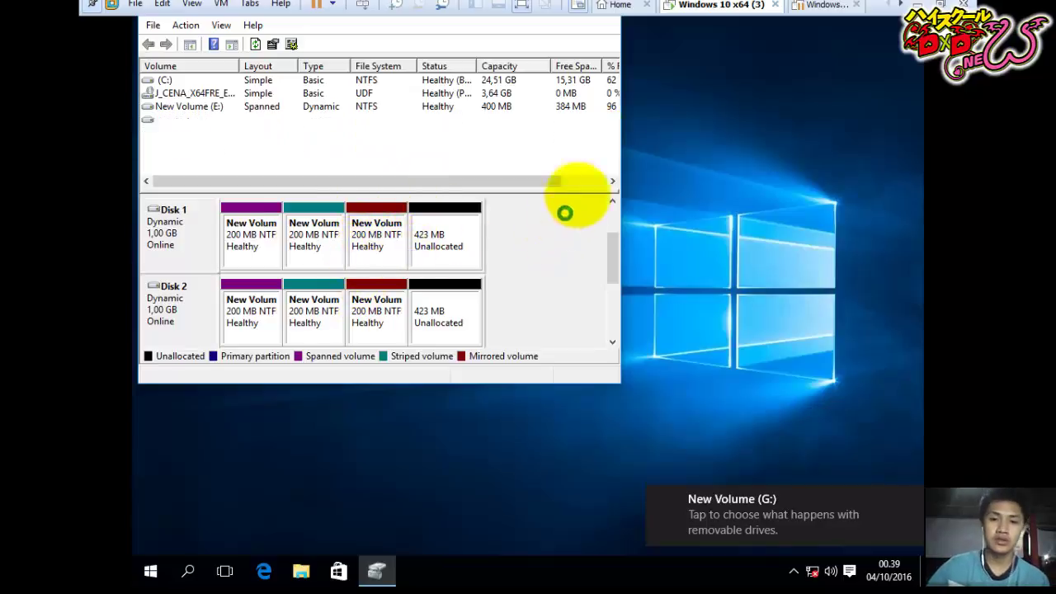
click(363, 264)
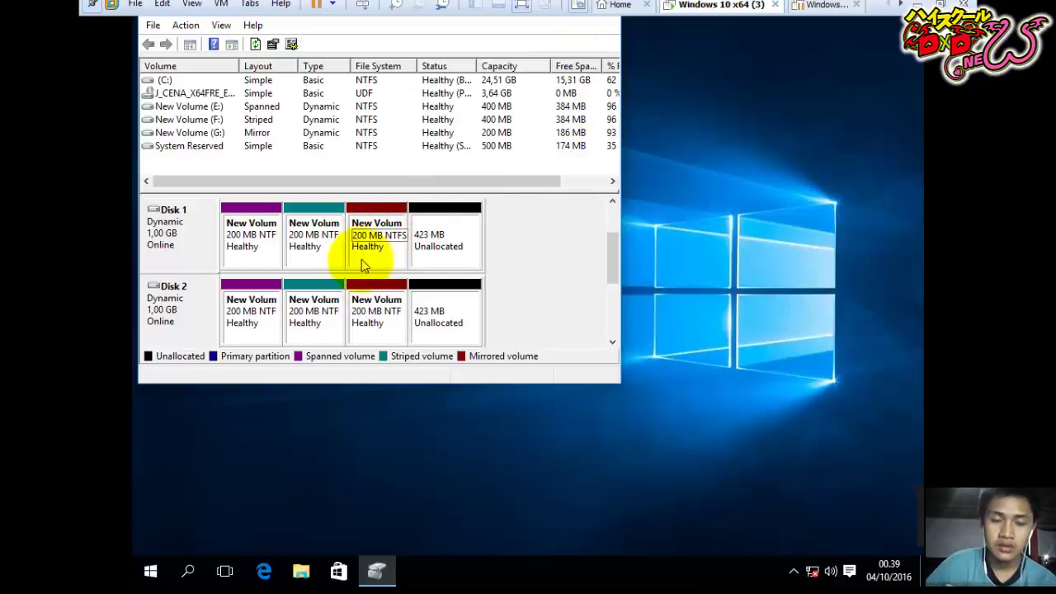